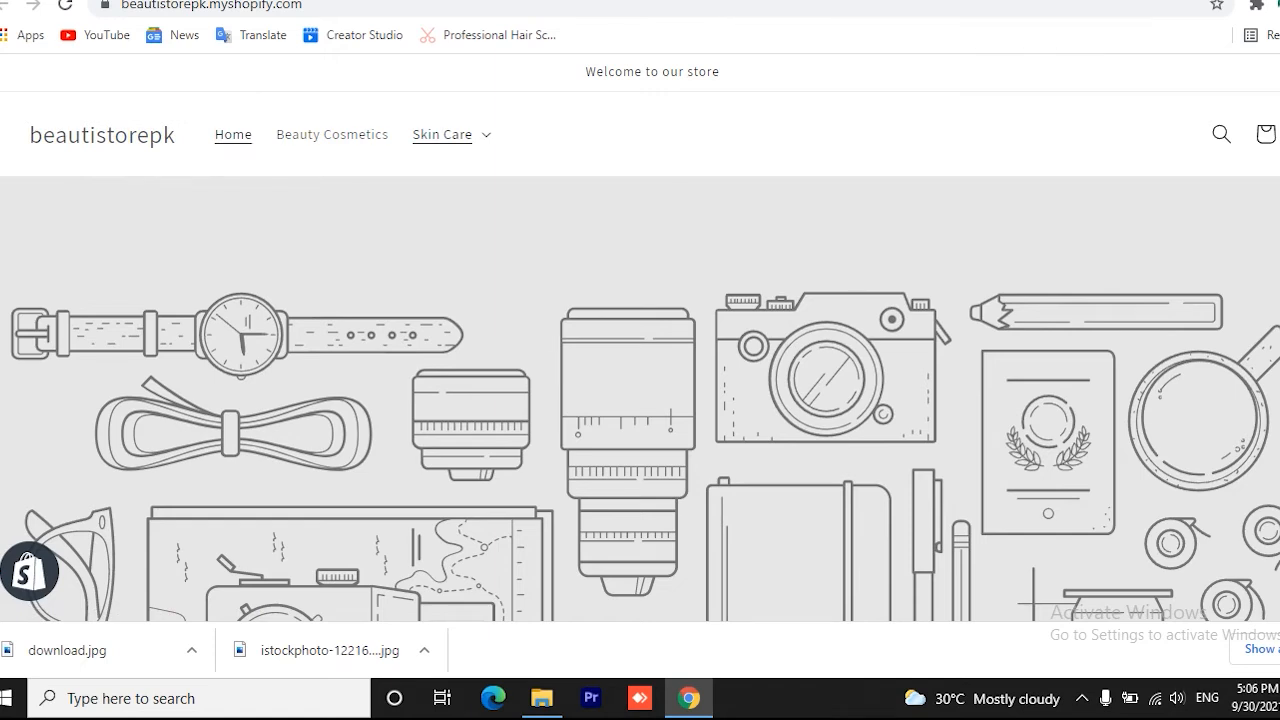
Search the web for logomakr in a new tab and open the Logo Makr website
key("ctrl+t")
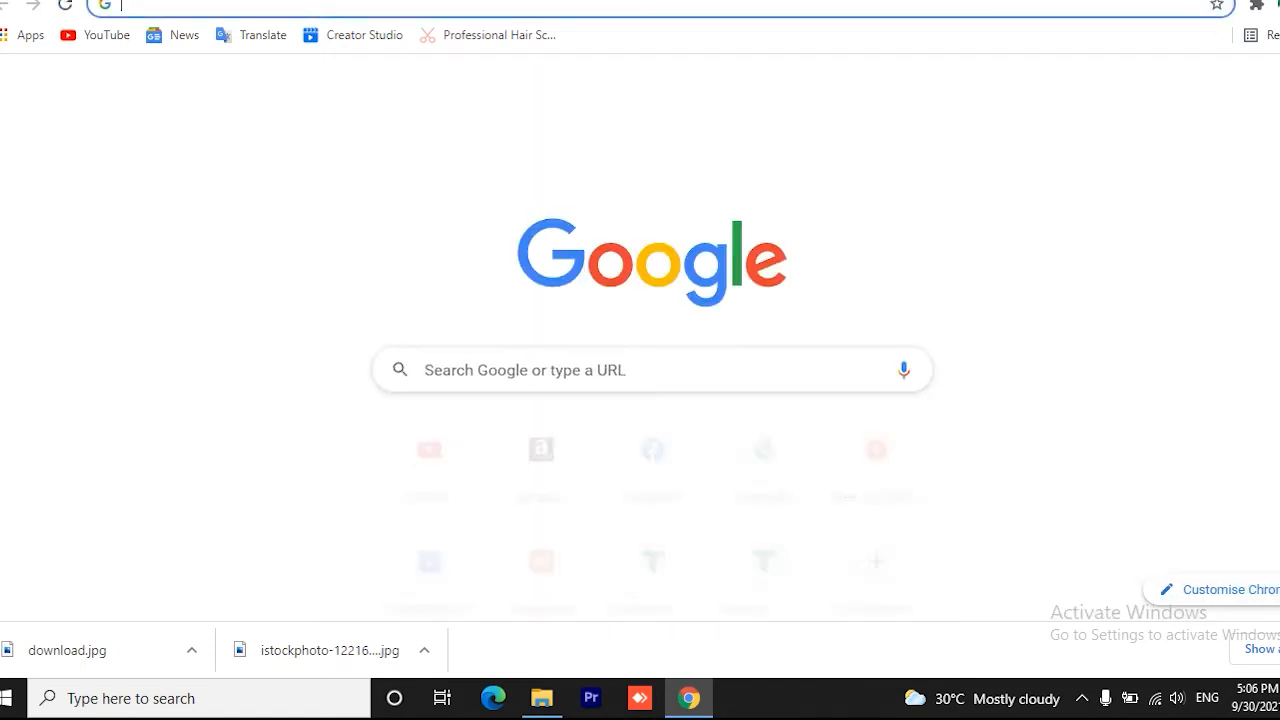
type("logo")
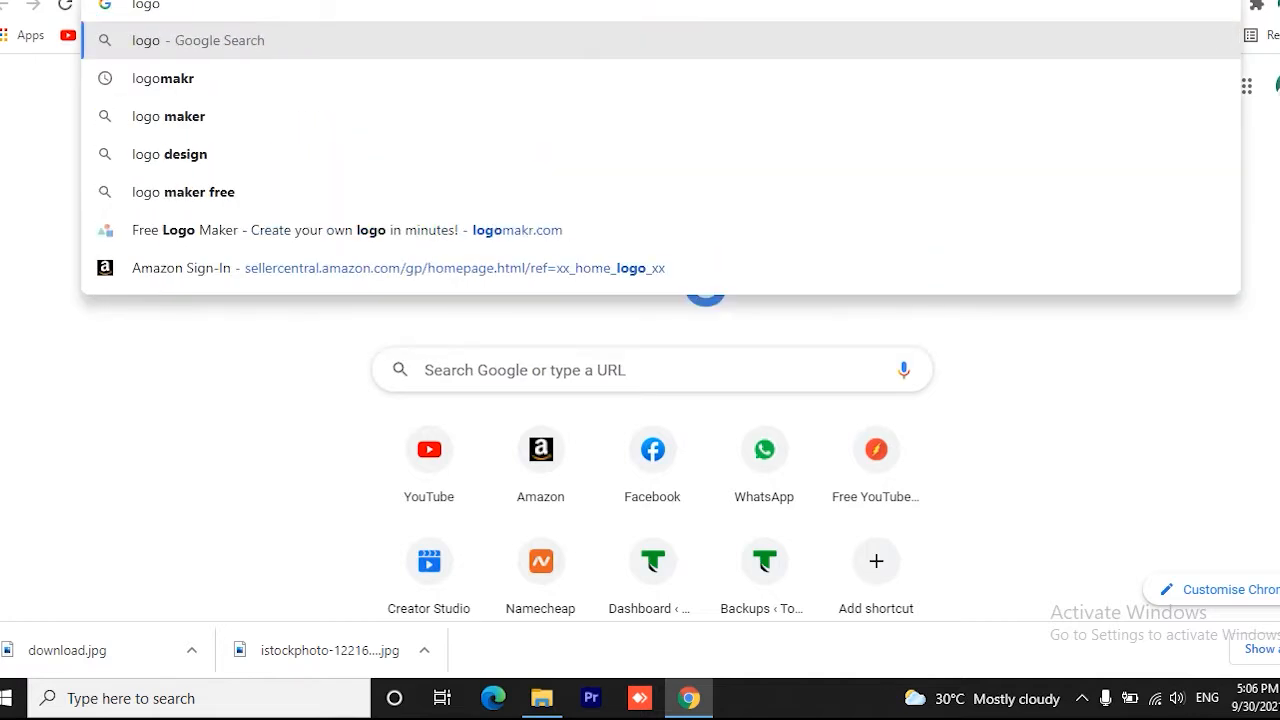
left_click(254, 77)
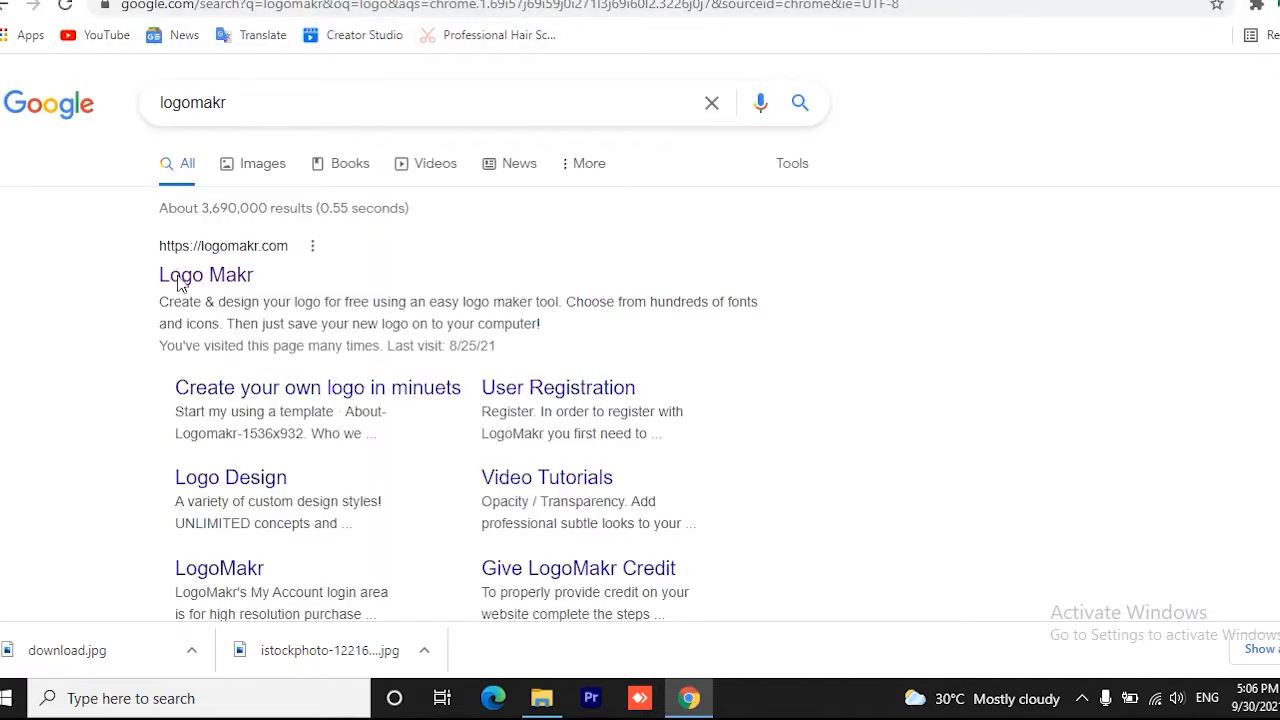
left_click(185, 284)
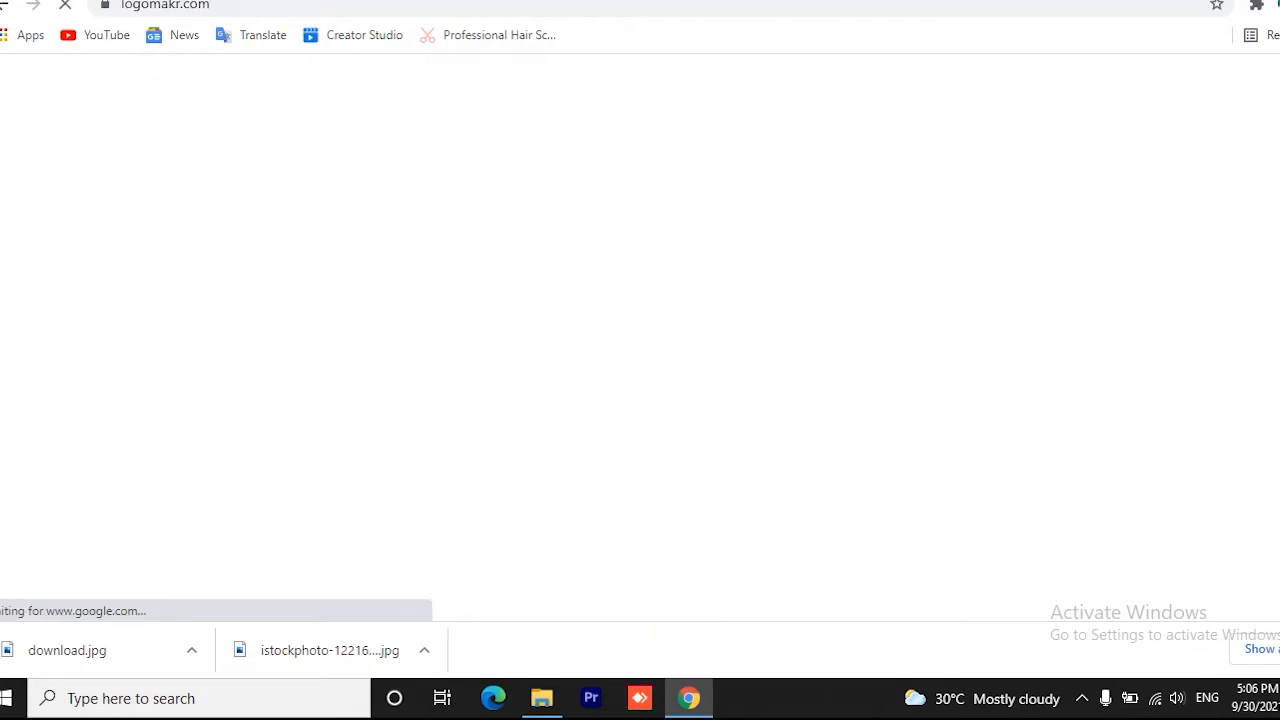
Search the web for cooltext in another new tab
key("ctrl+t")
type("lo")
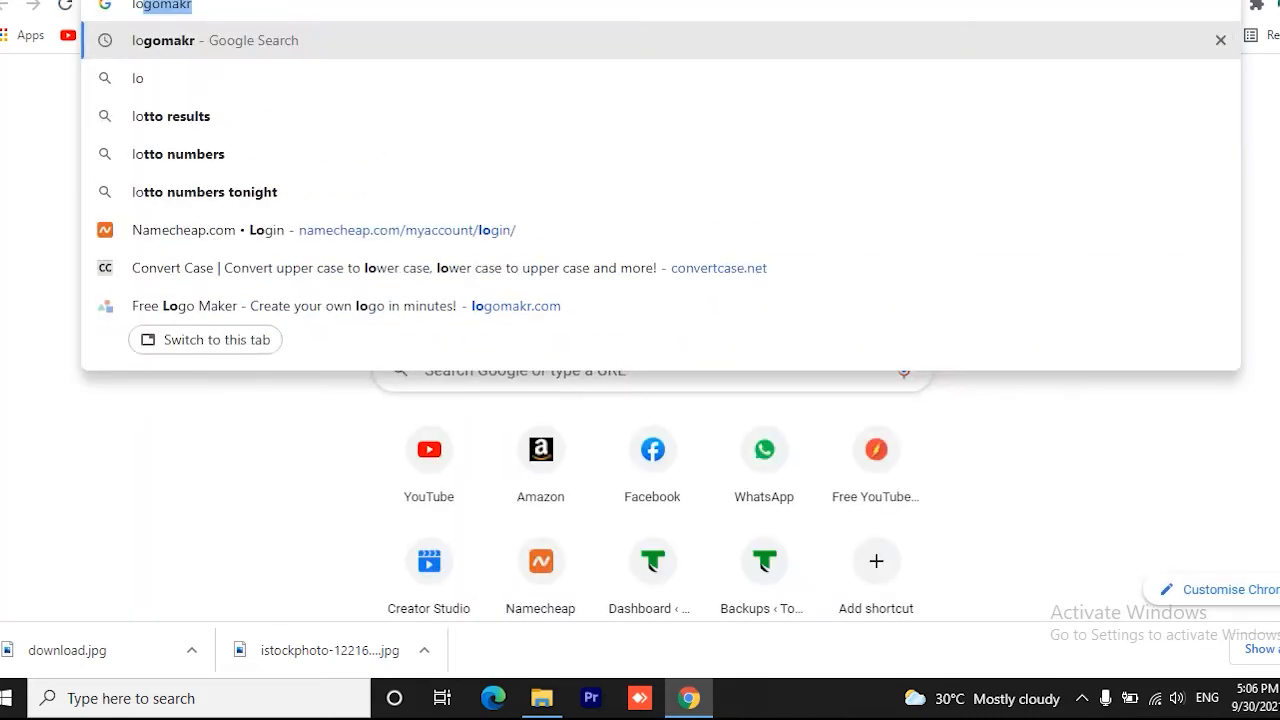
key("BackSpace")
key("BackSpace")
key("BackSpace")
type("co")
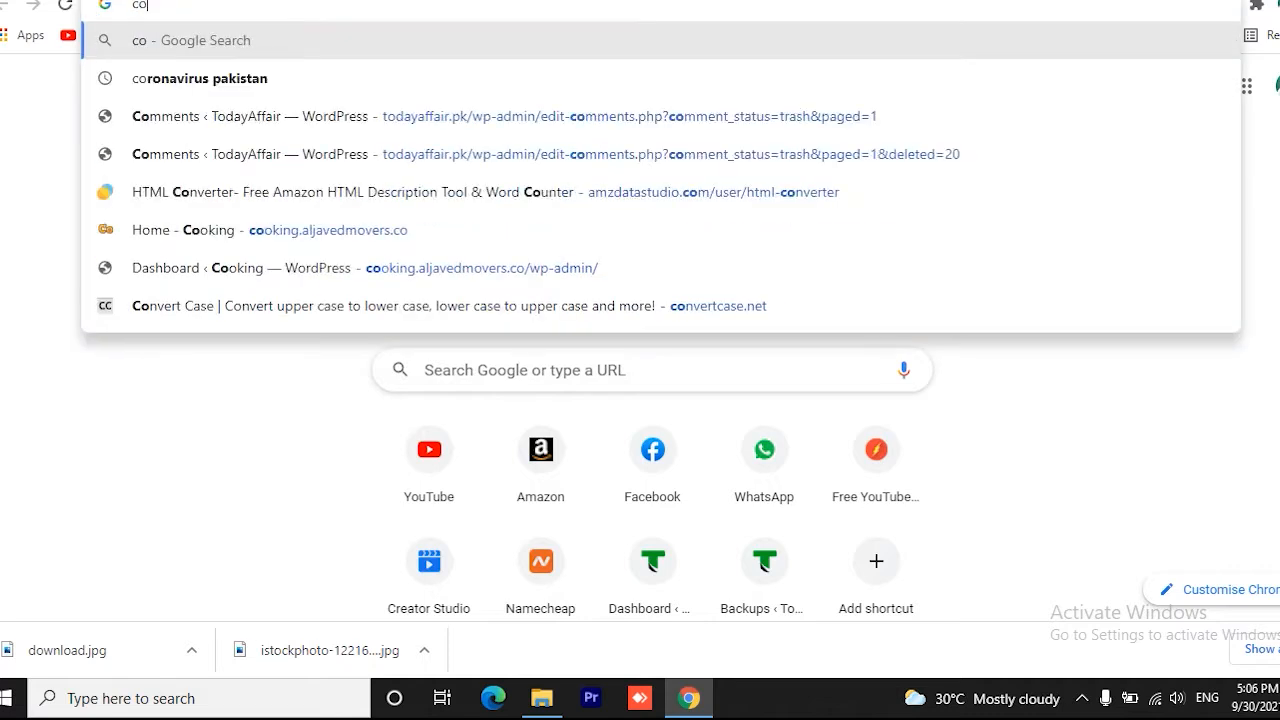
type("oltext")
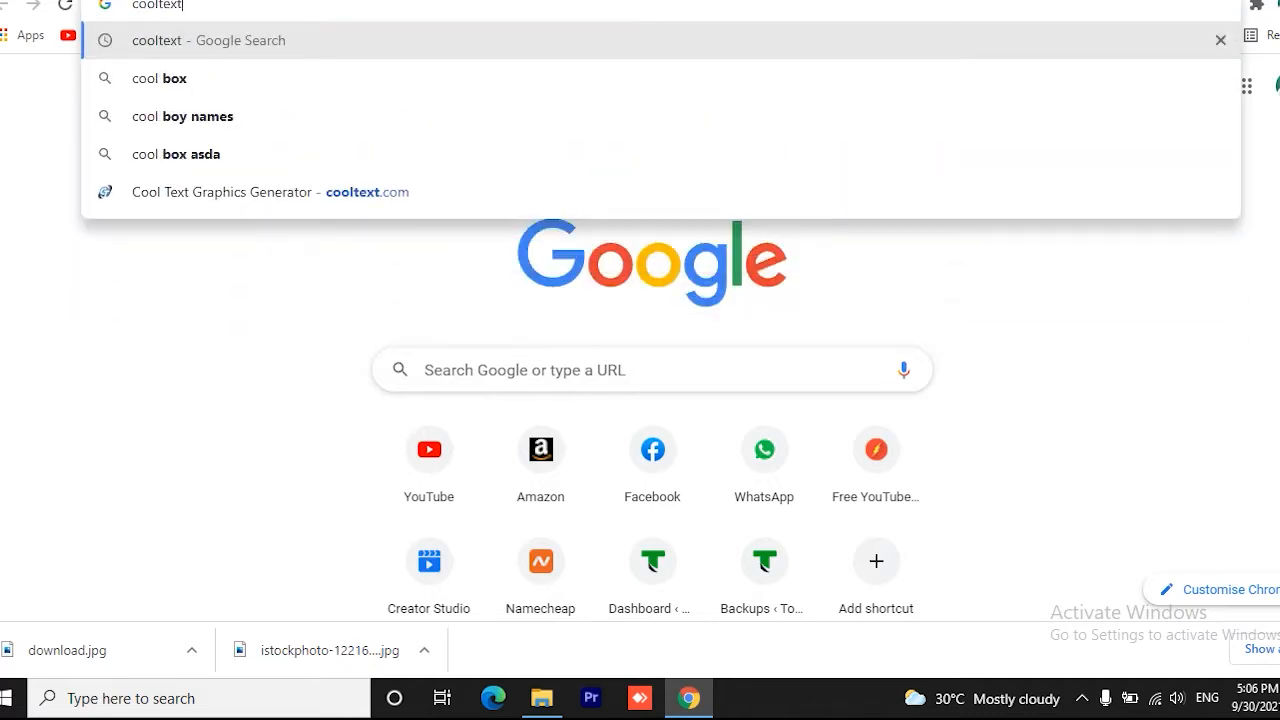
key("Return")
Search for hatchful shopify in a new tab and open the Free Logo Maker - Hatchful by Shopify site
key("ctrl+t")
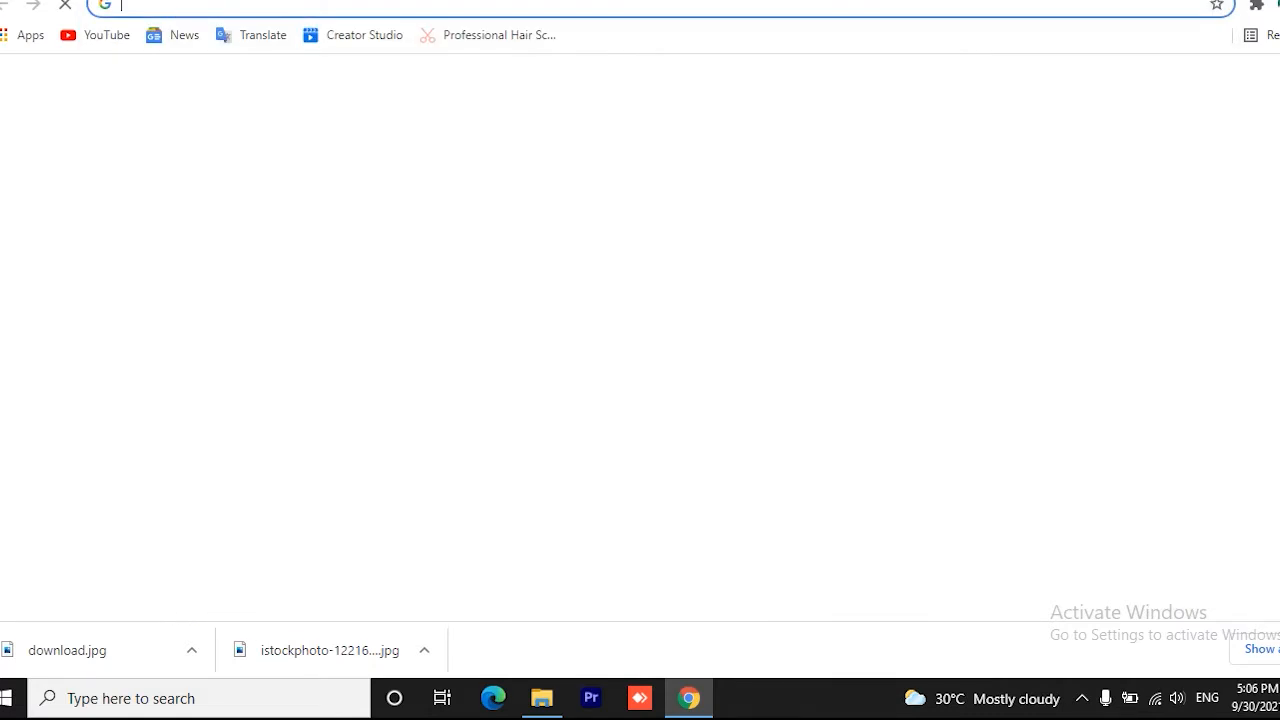
type("hatch")
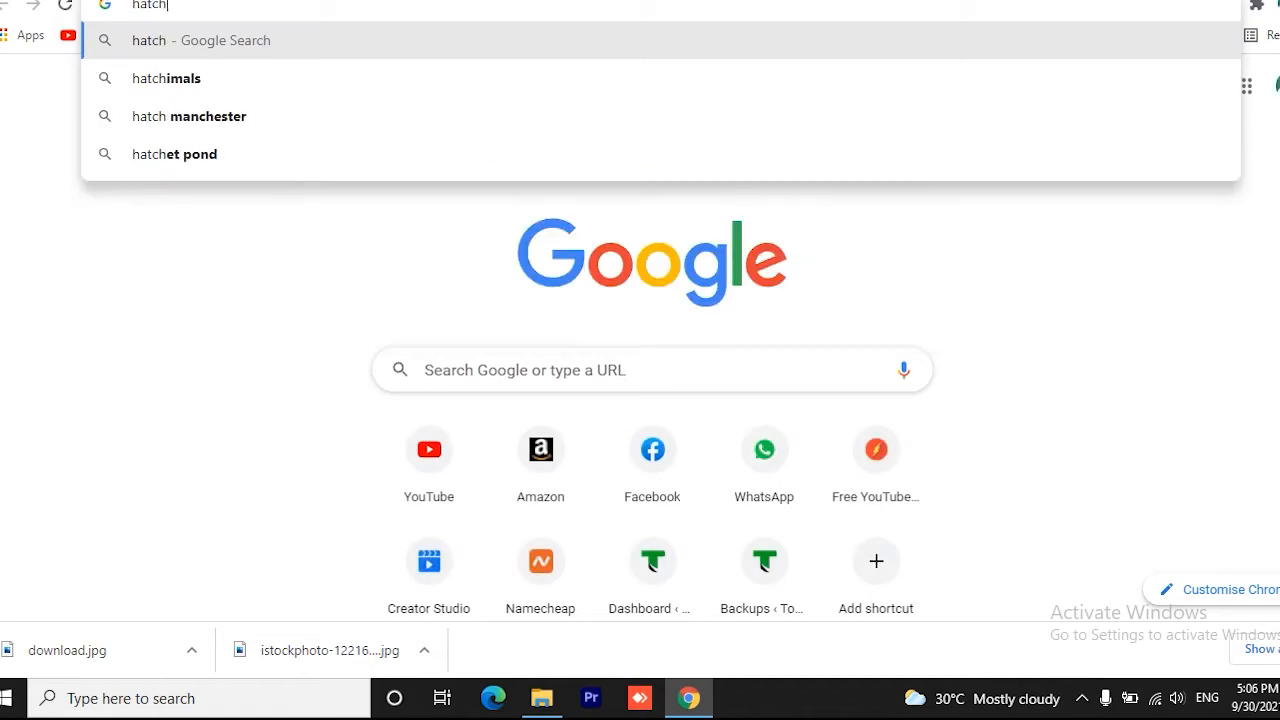
type("ful shopify")
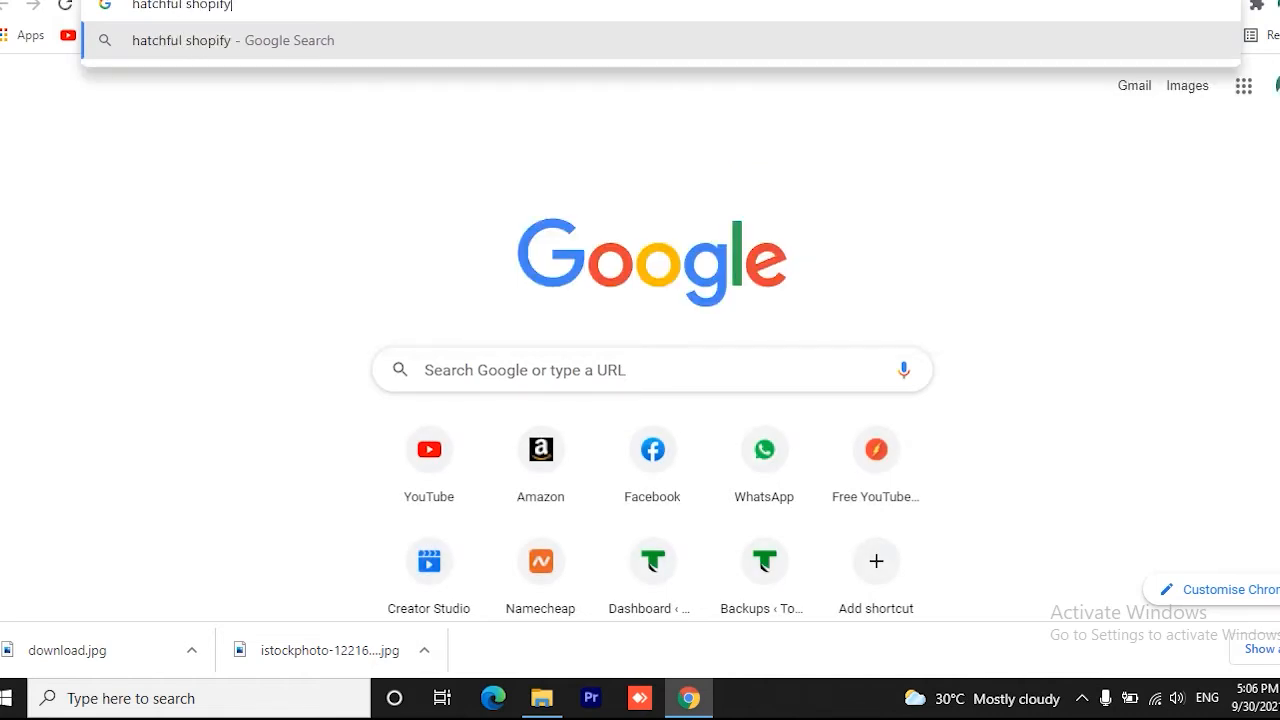
key("Return")
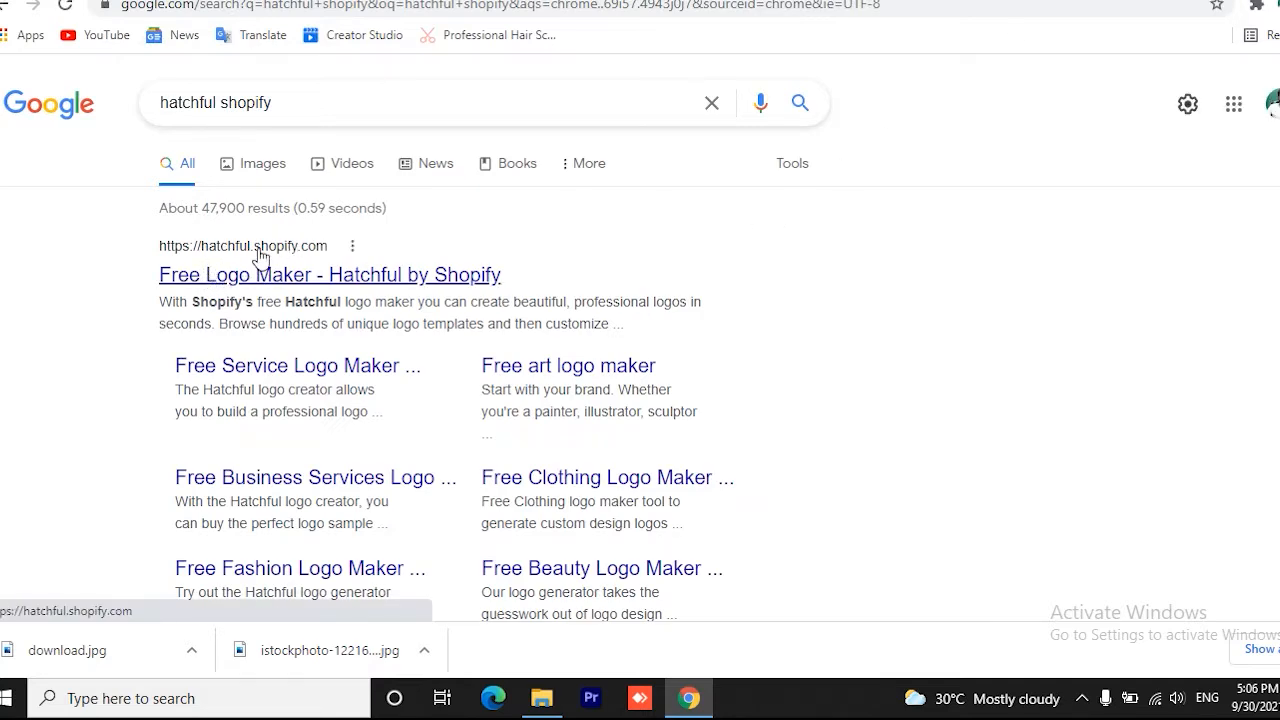
left_click(284, 274)
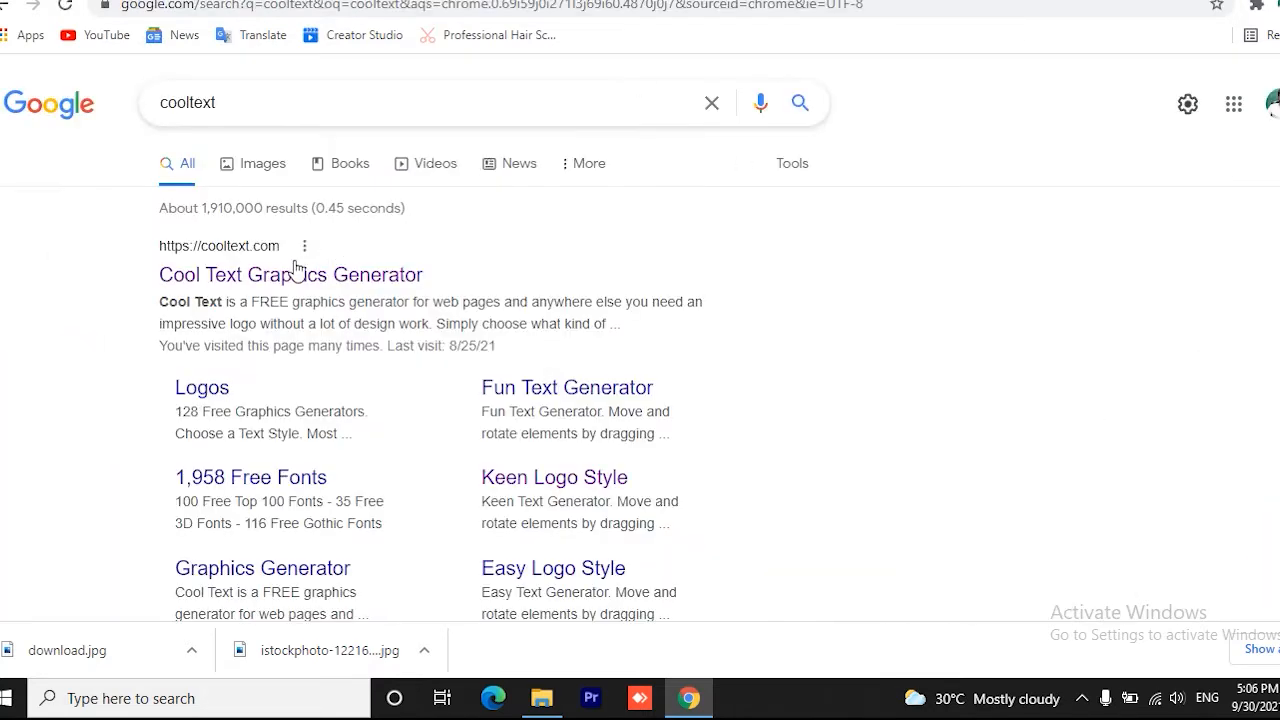
Open the Cool Text site from its search results, and dismiss LogoMakr's start dialog and introduction video
left_click(290, 274)
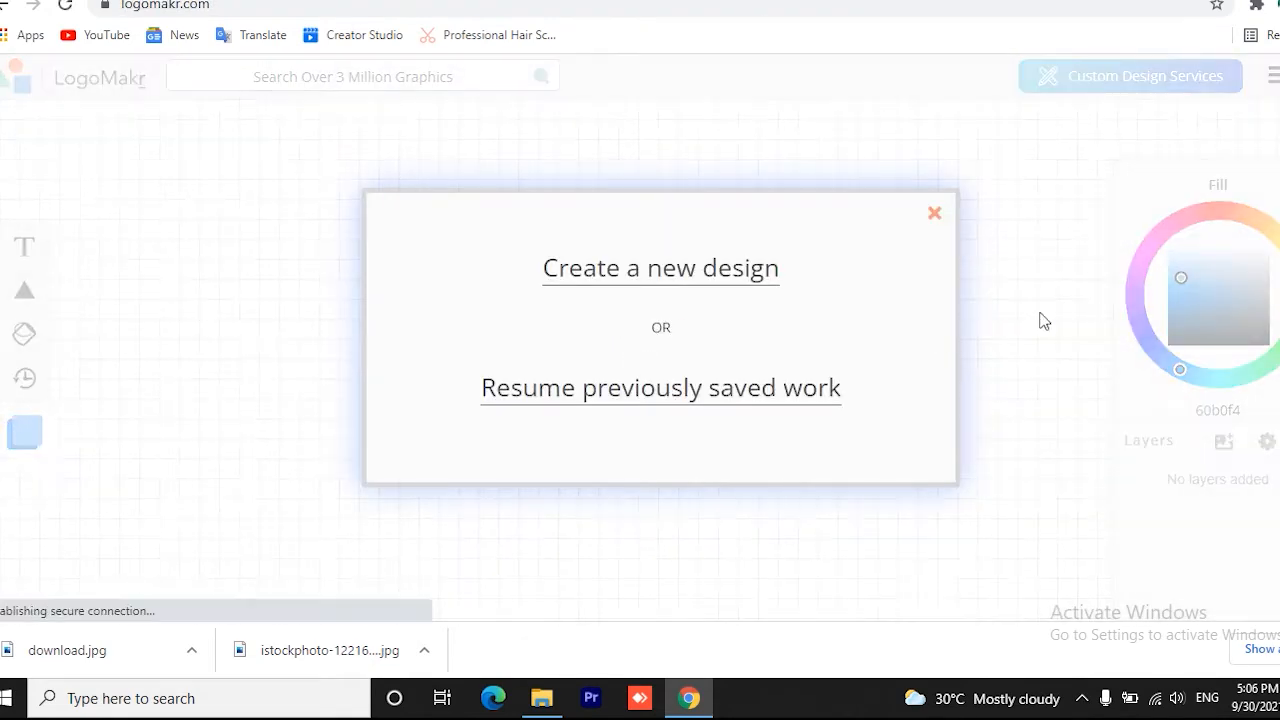
left_click(934, 217)
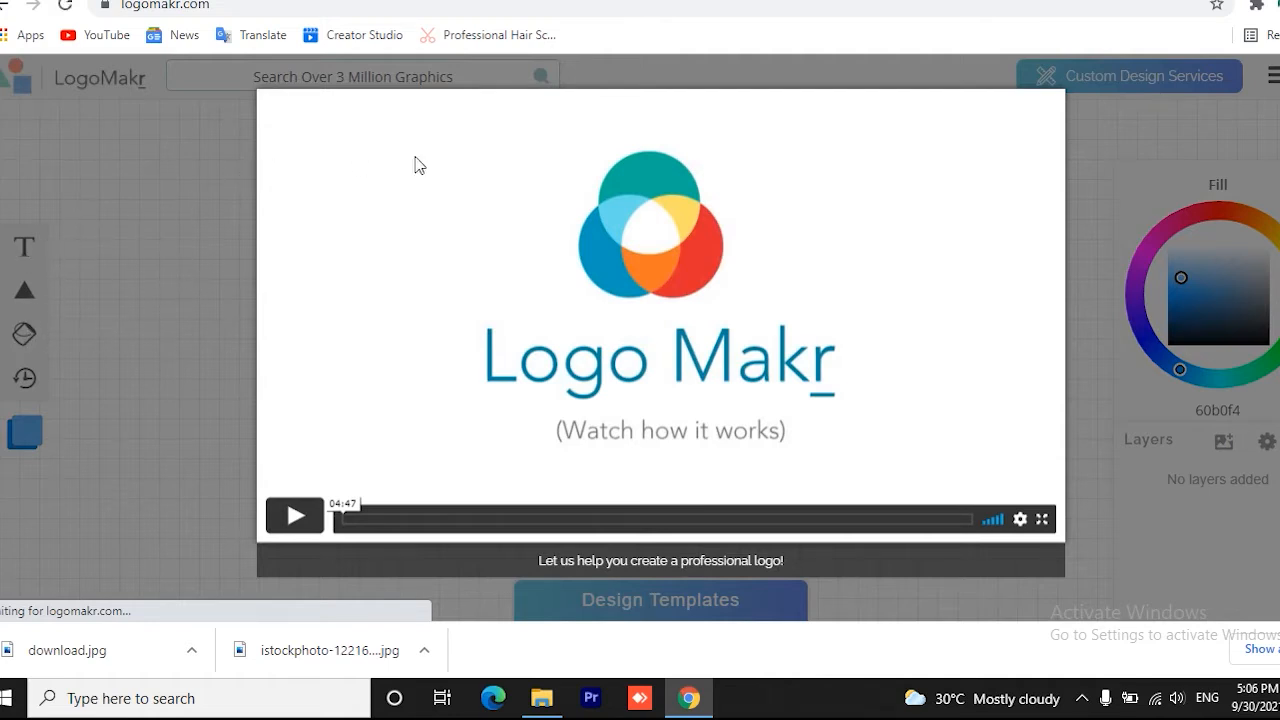
left_click(1106, 212)
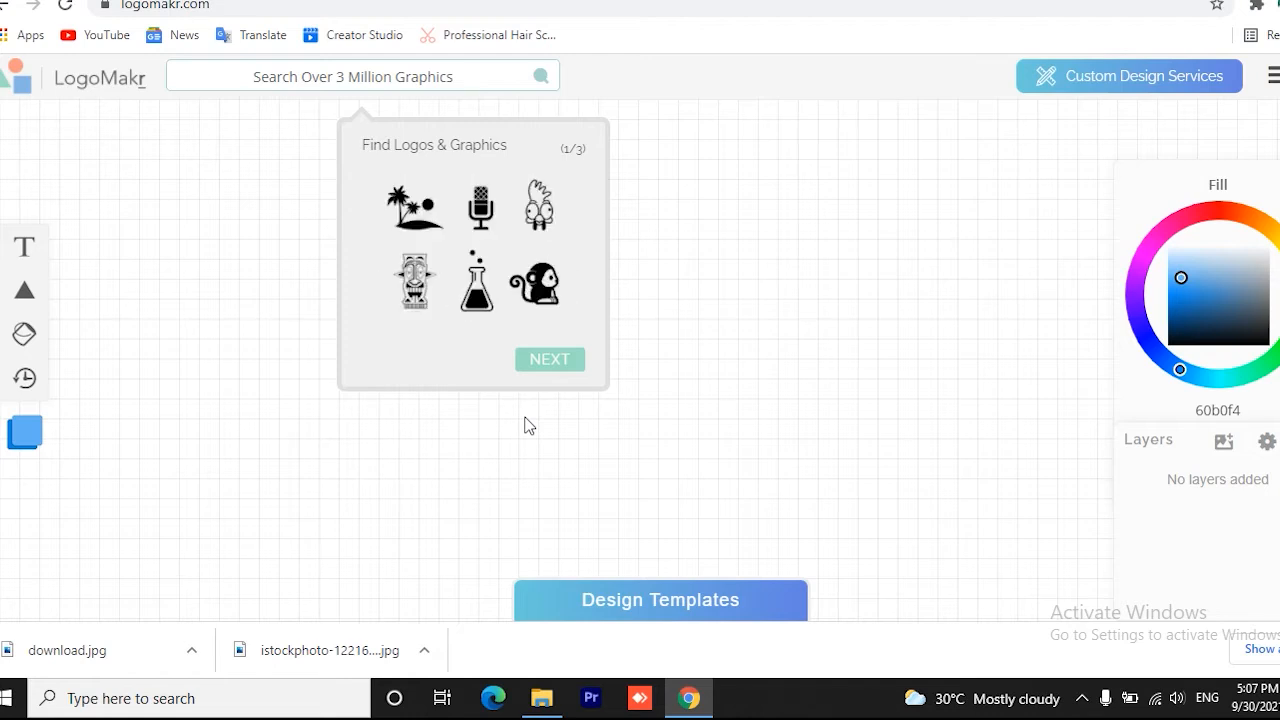
Switch to the Cool Text site and examine its available logo text styles
left_click(858, 0)
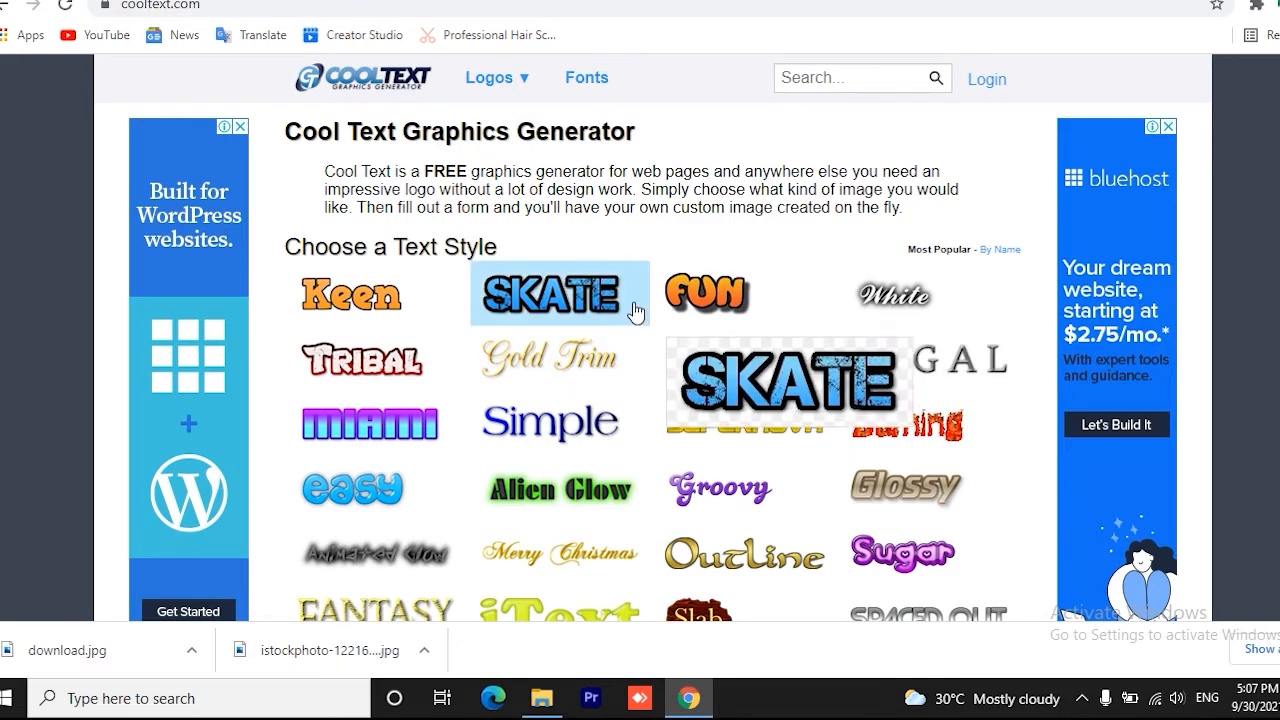
scroll(592, 360, "down", 2)
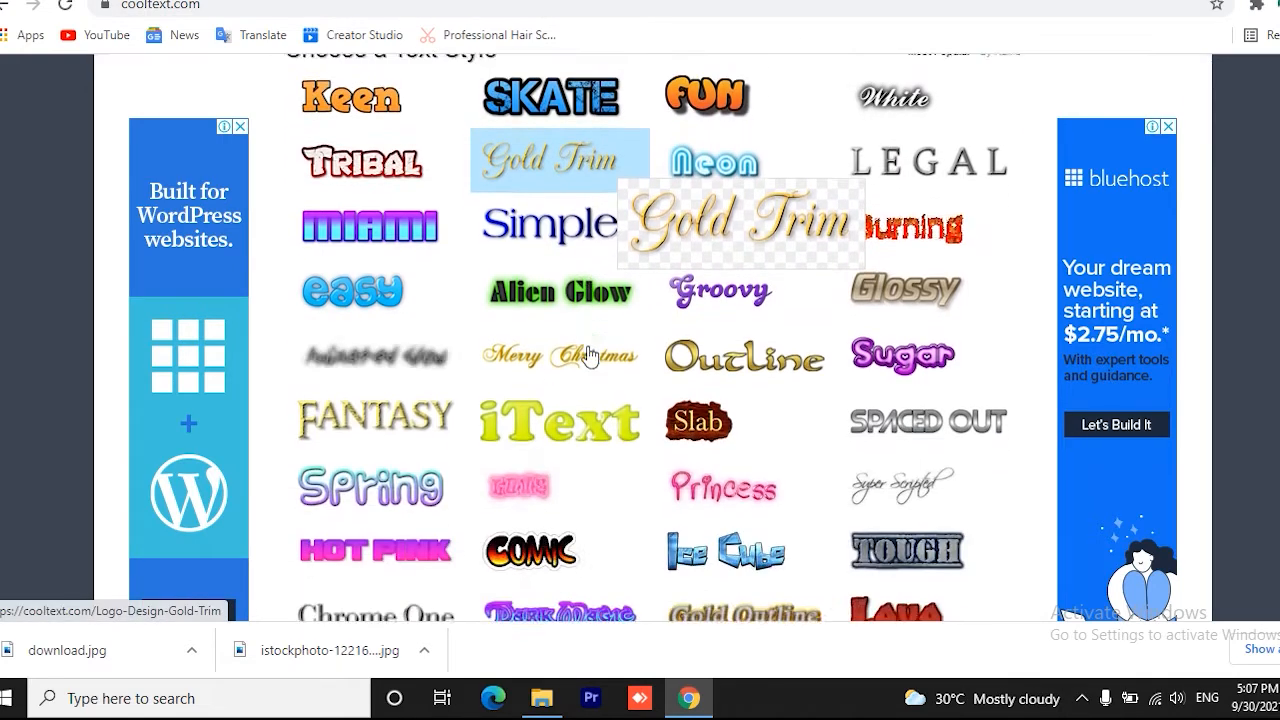
scroll(623, 352, "down", 3)
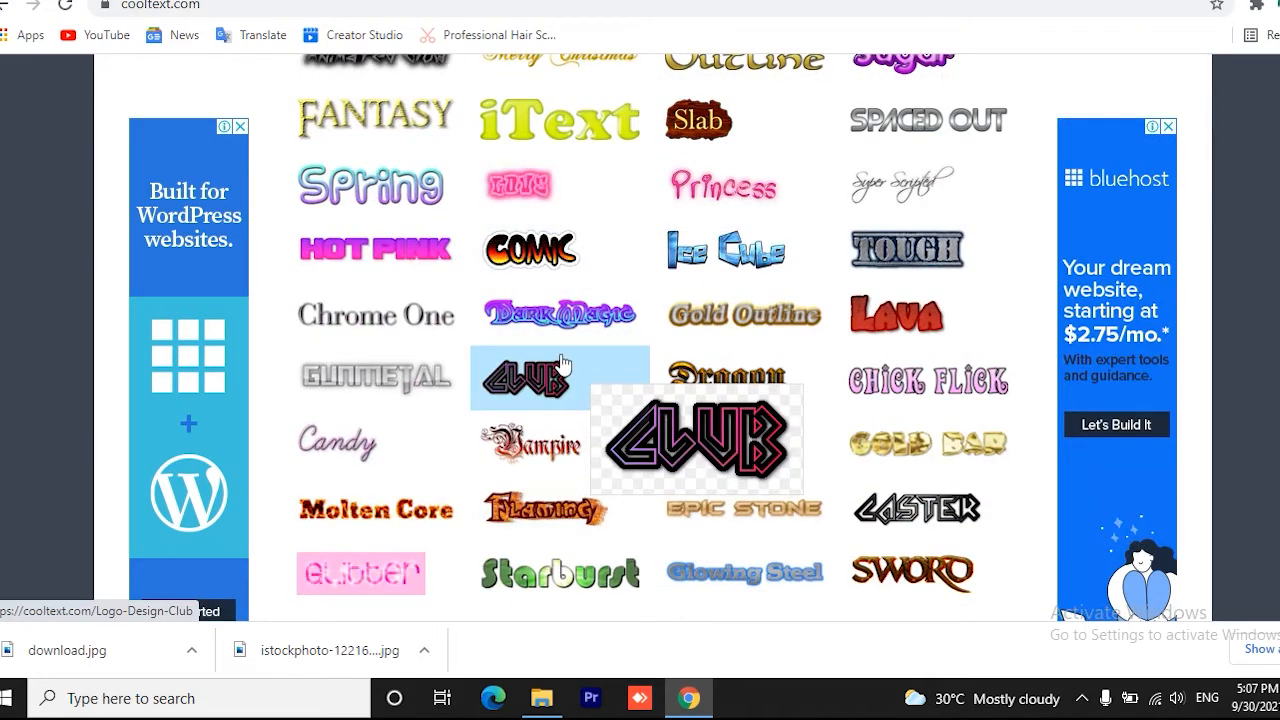
scroll(563, 365, "up", 4)
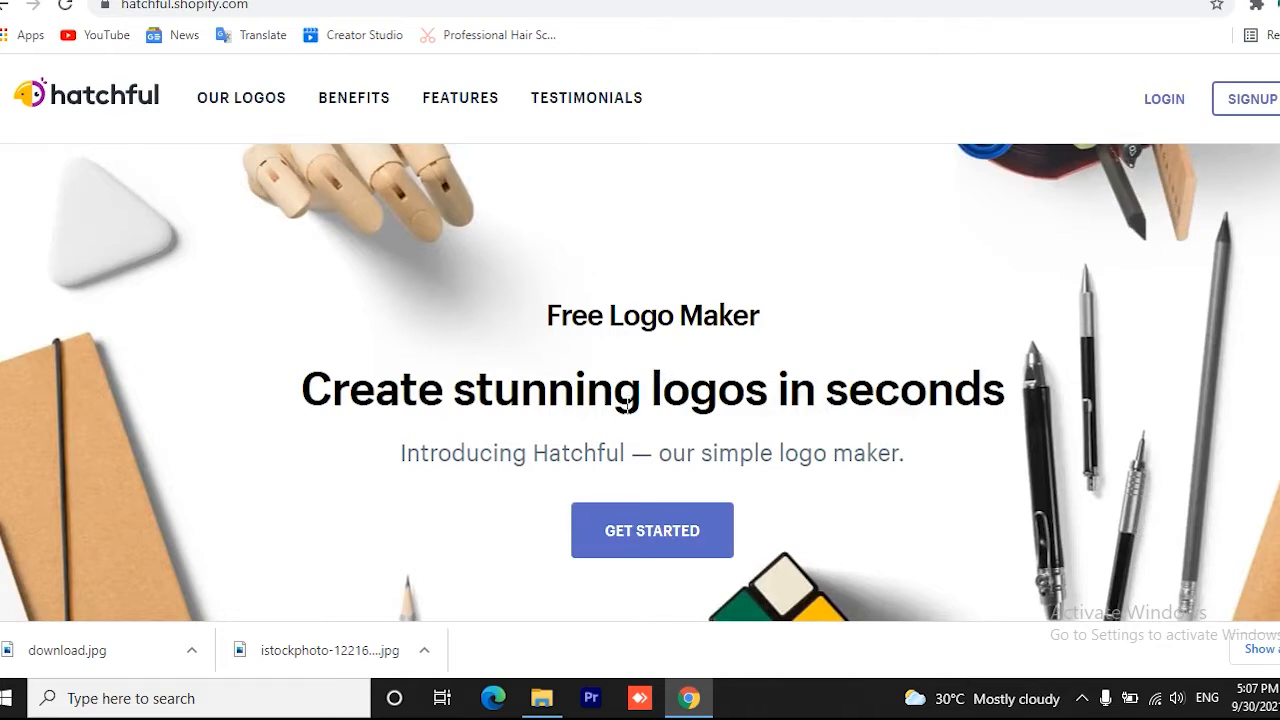
Start a new logo in Hatchful and choose Health and beauty as the business space, continuing to the visual styles
left_click(660, 534)
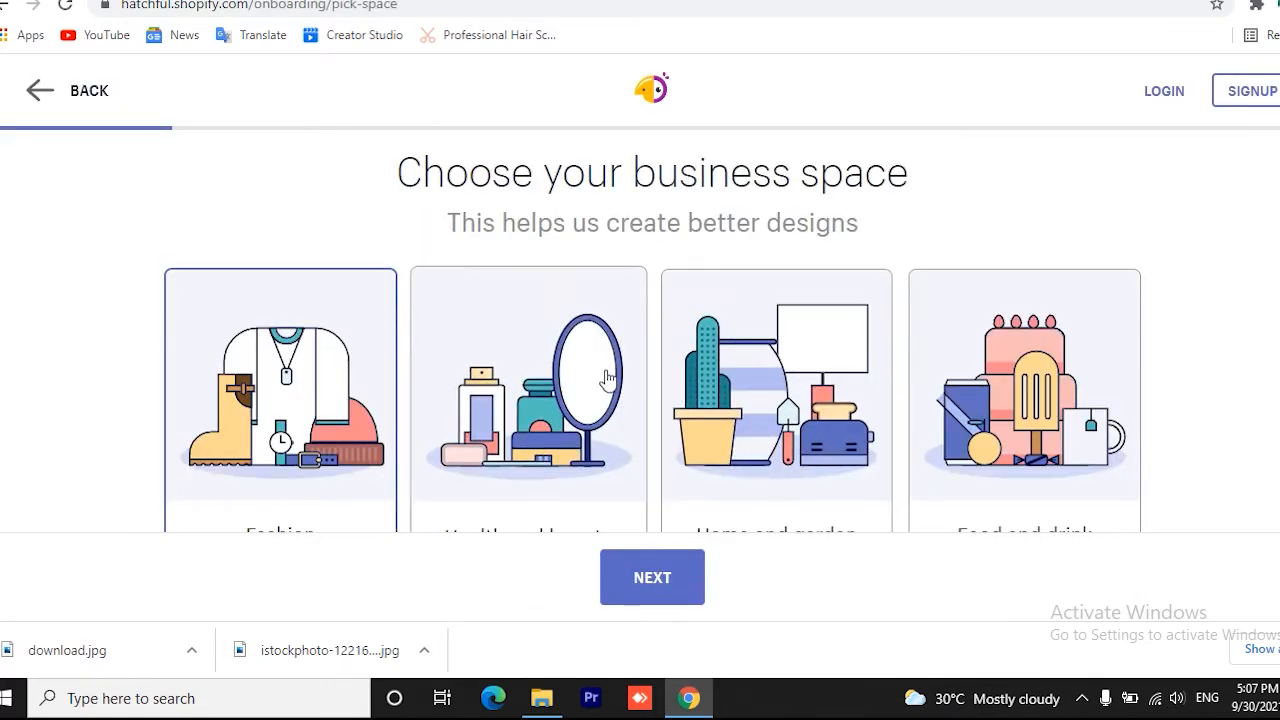
scroll(607, 378, "down", 3)
scroll(607, 378, "up", 1)
scroll(607, 378, "up", 1)
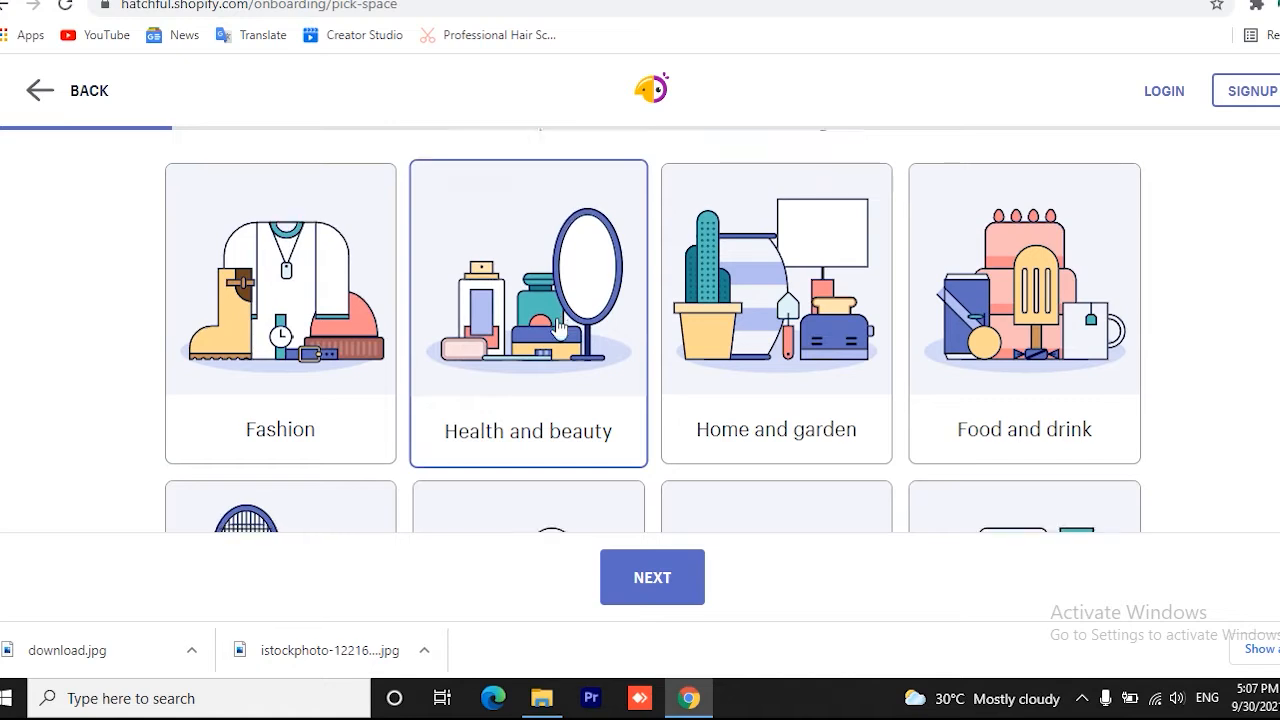
scroll(528, 188, "down", 2)
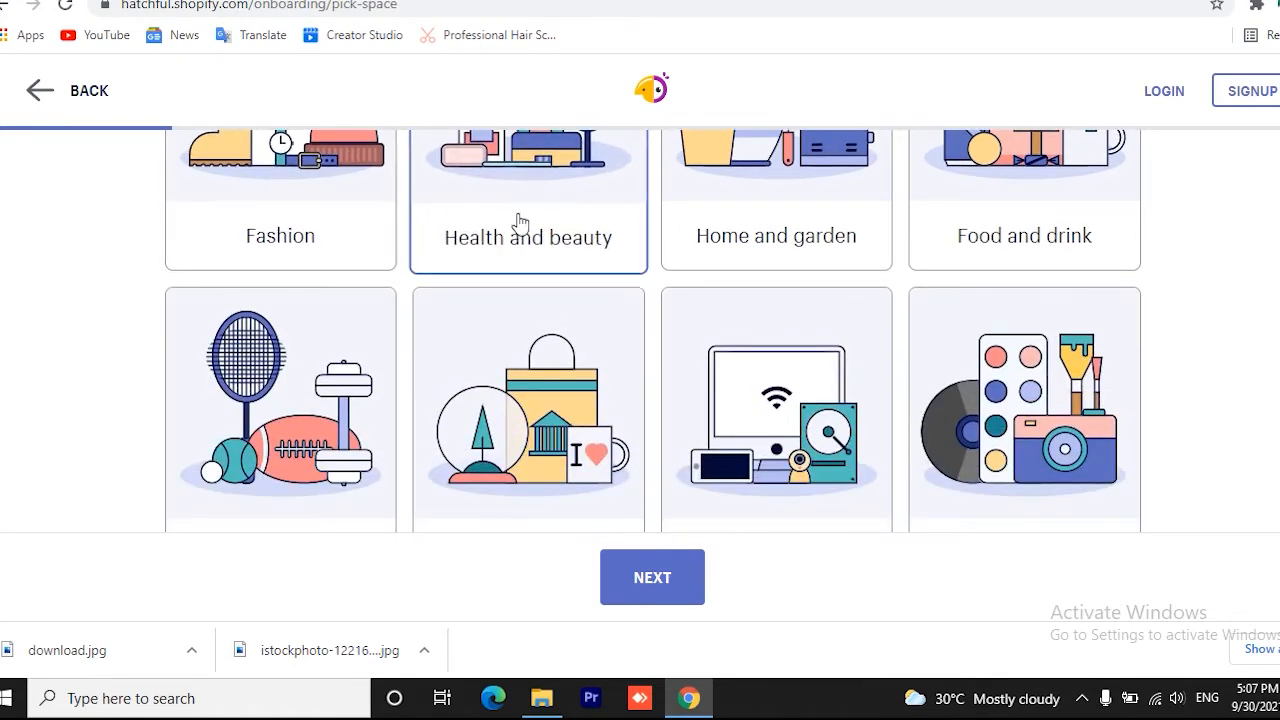
scroll(517, 228, "up", 1)
scroll(517, 232, "up", 1)
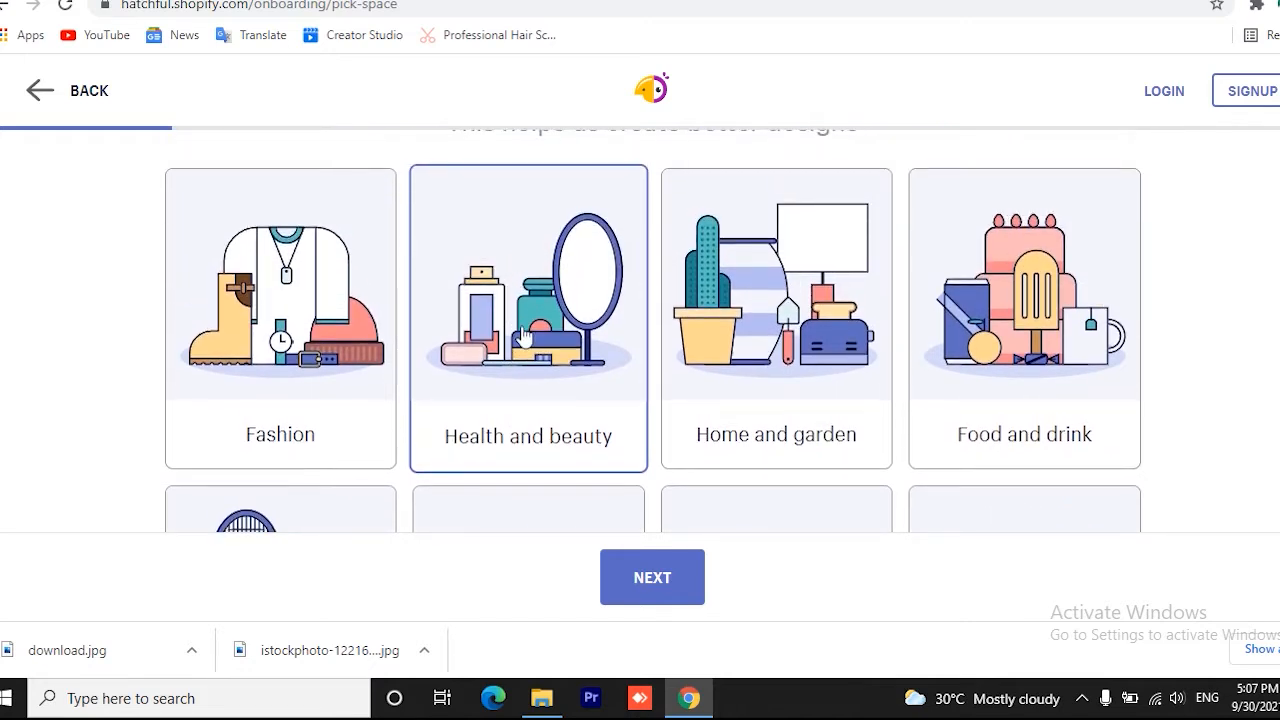
scroll(516, 277, "down", 1)
left_click(654, 590)
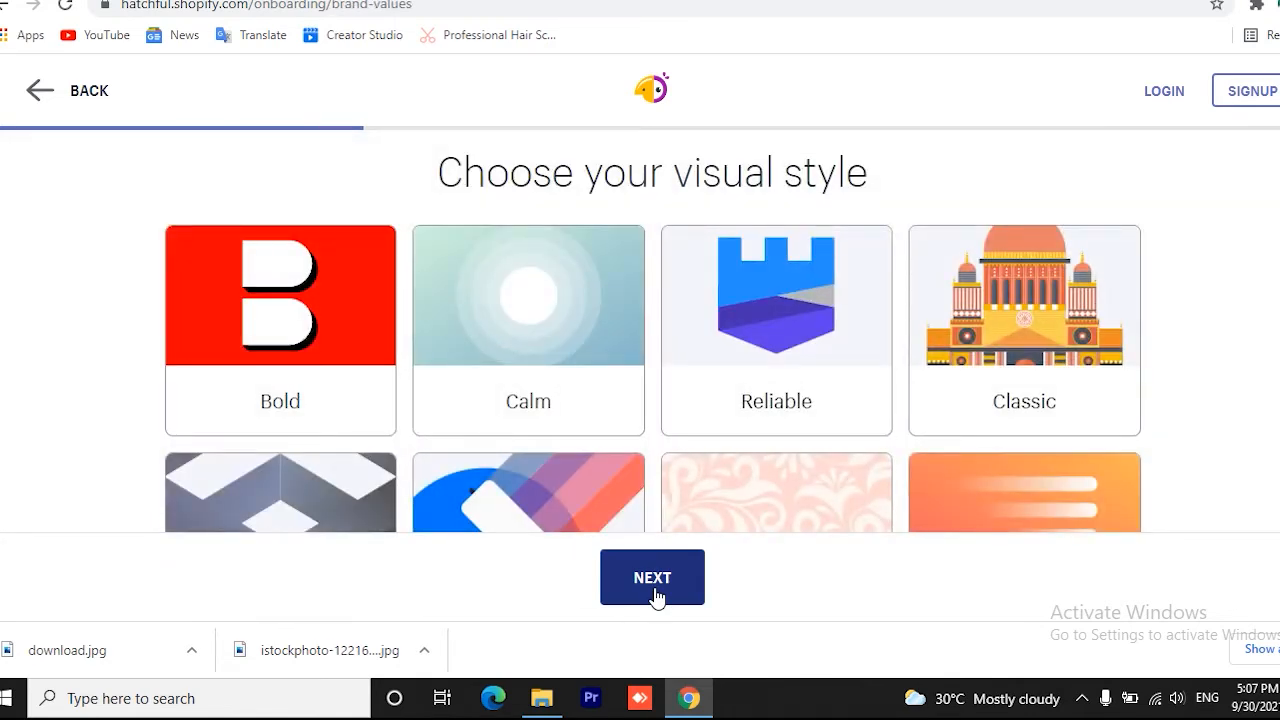
Choose the Bold visual style for the logo and continue to the business name page
scroll(778, 486, "down", 4)
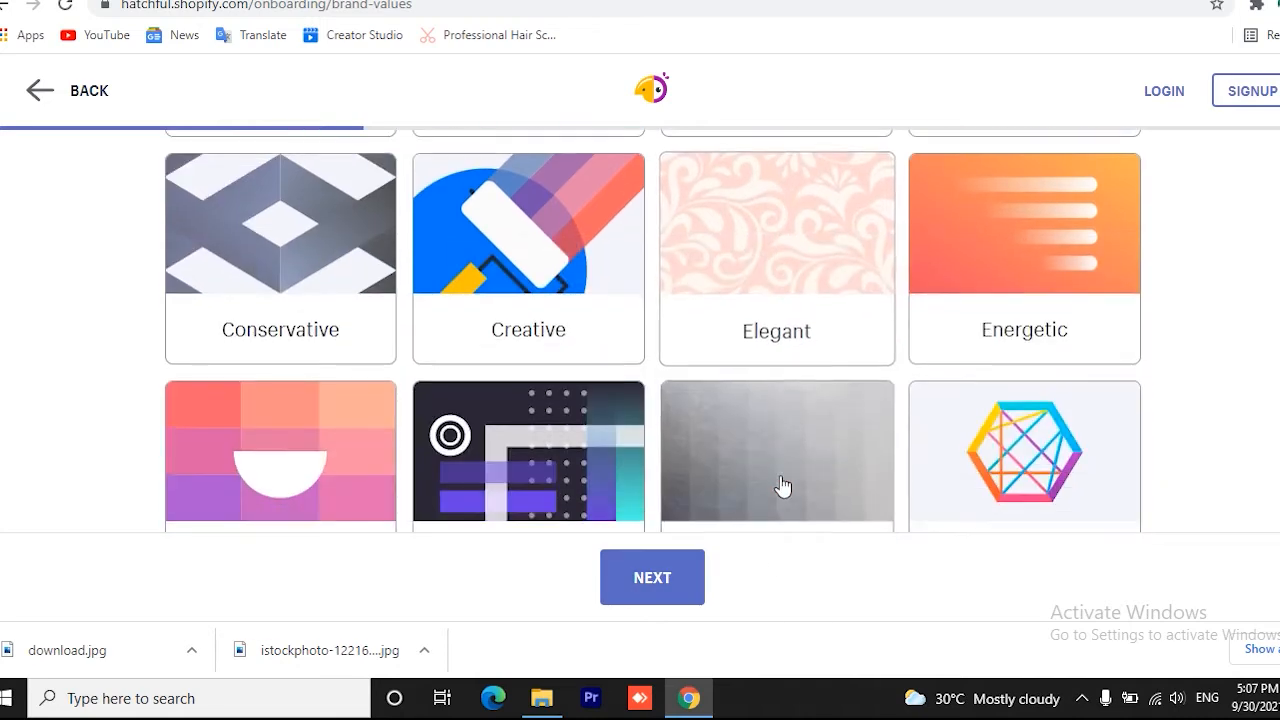
scroll(781, 486, "up", 4)
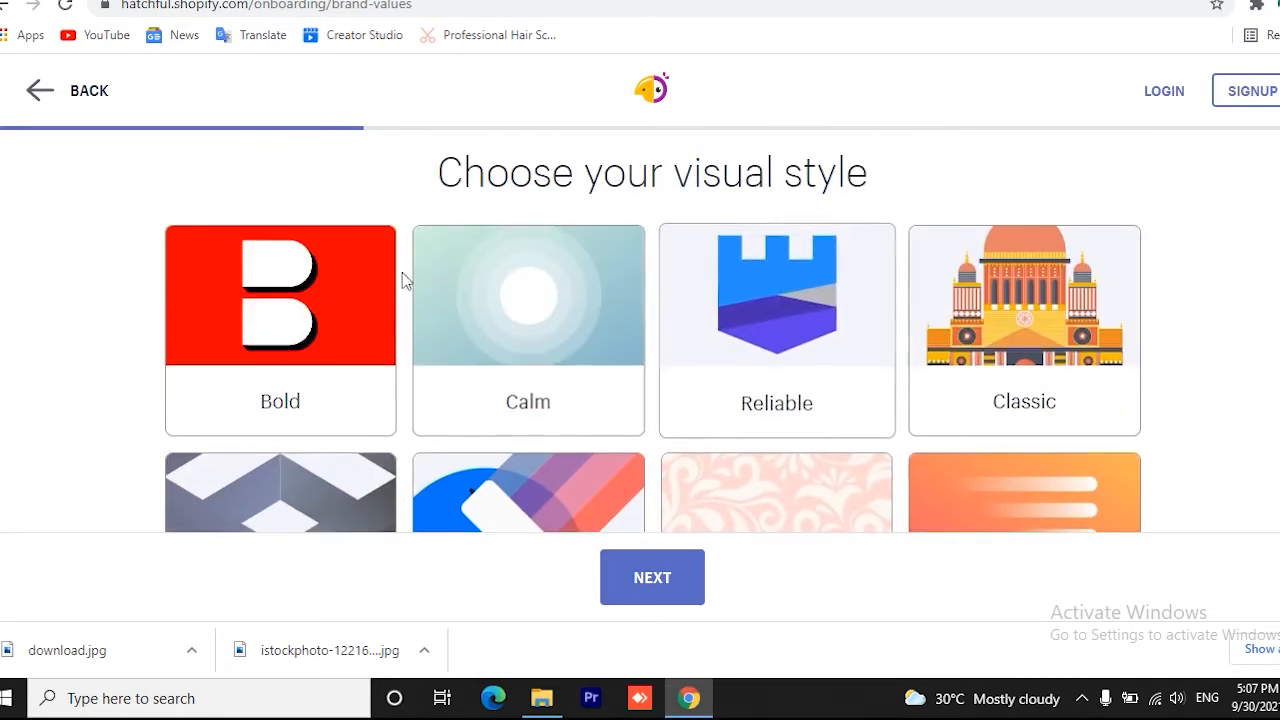
left_click(316, 310)
left_click(666, 589)
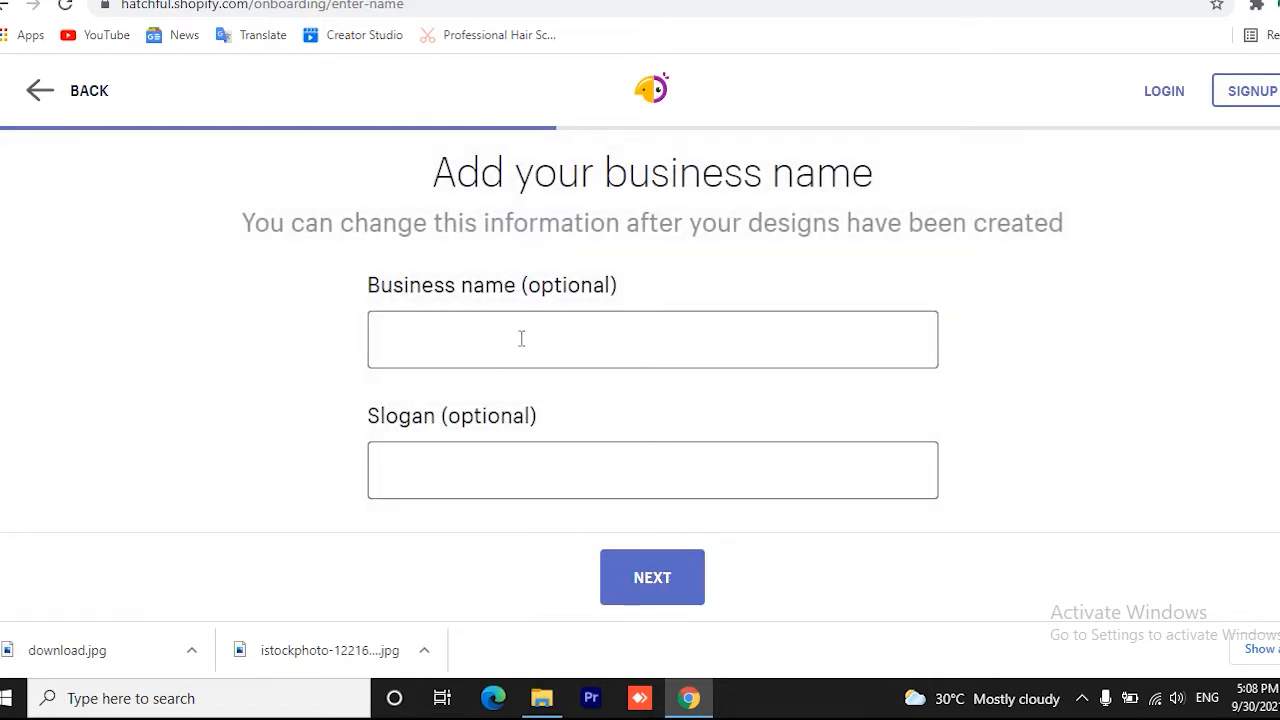
Enter the business name Beauty Store and the slogan "A Place of beauty product", and continue to the logo usage page
left_click(521, 338)
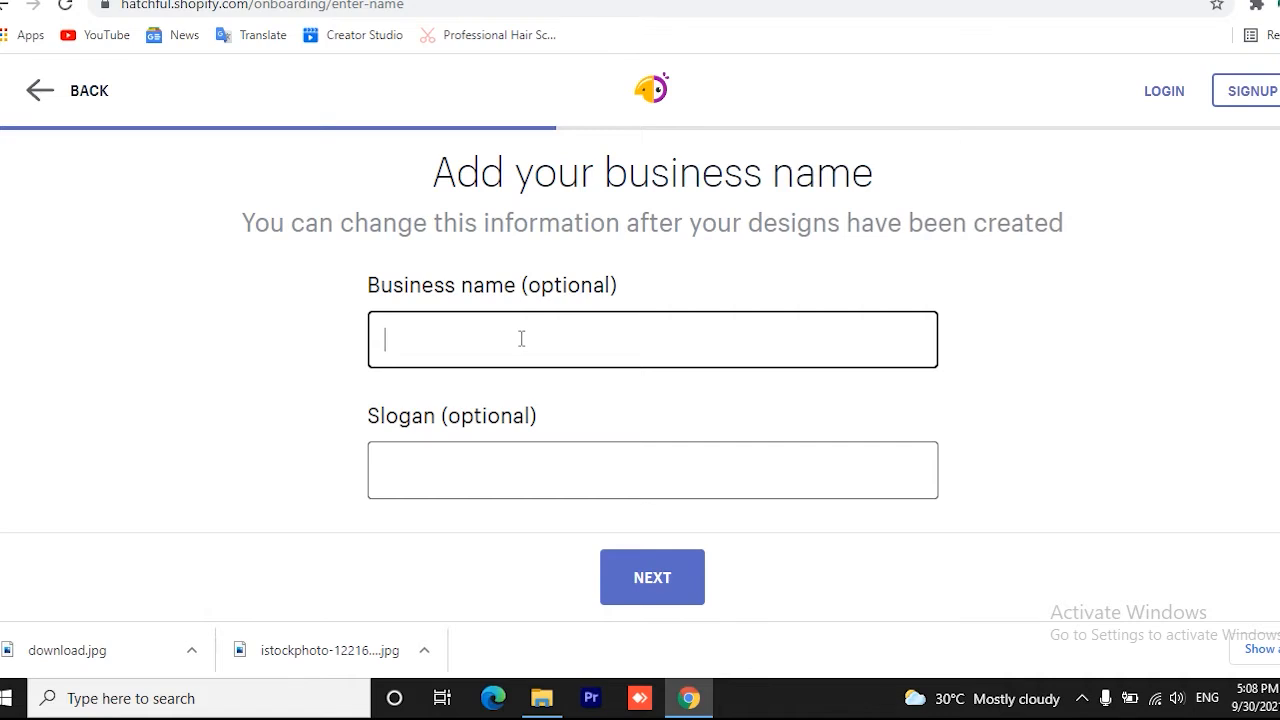
type("Beauty Store")
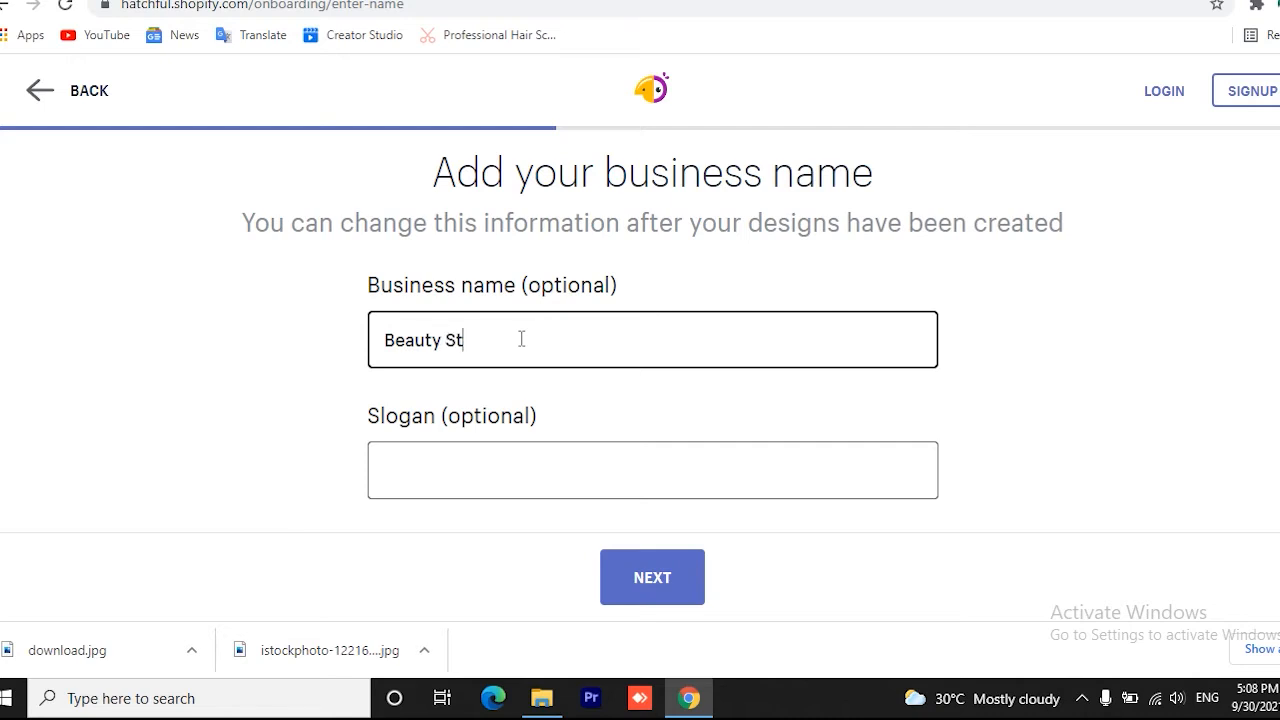
left_click(472, 463)
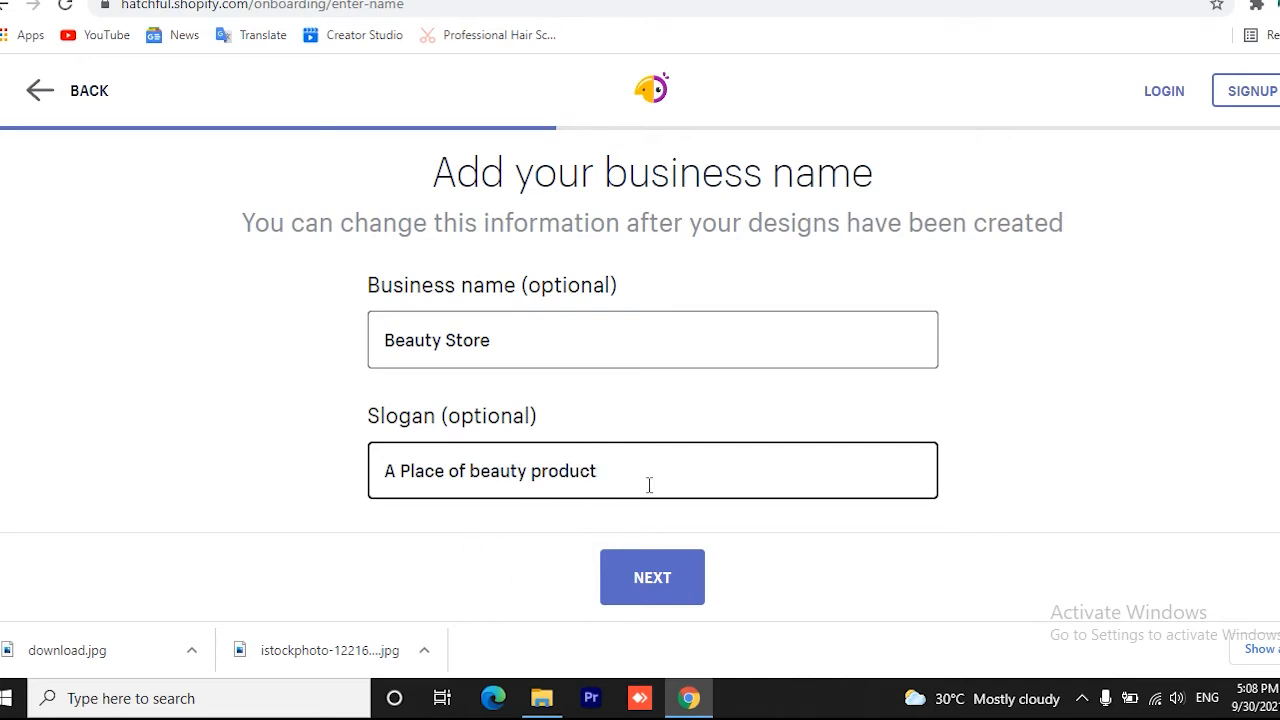
left_click(662, 587)
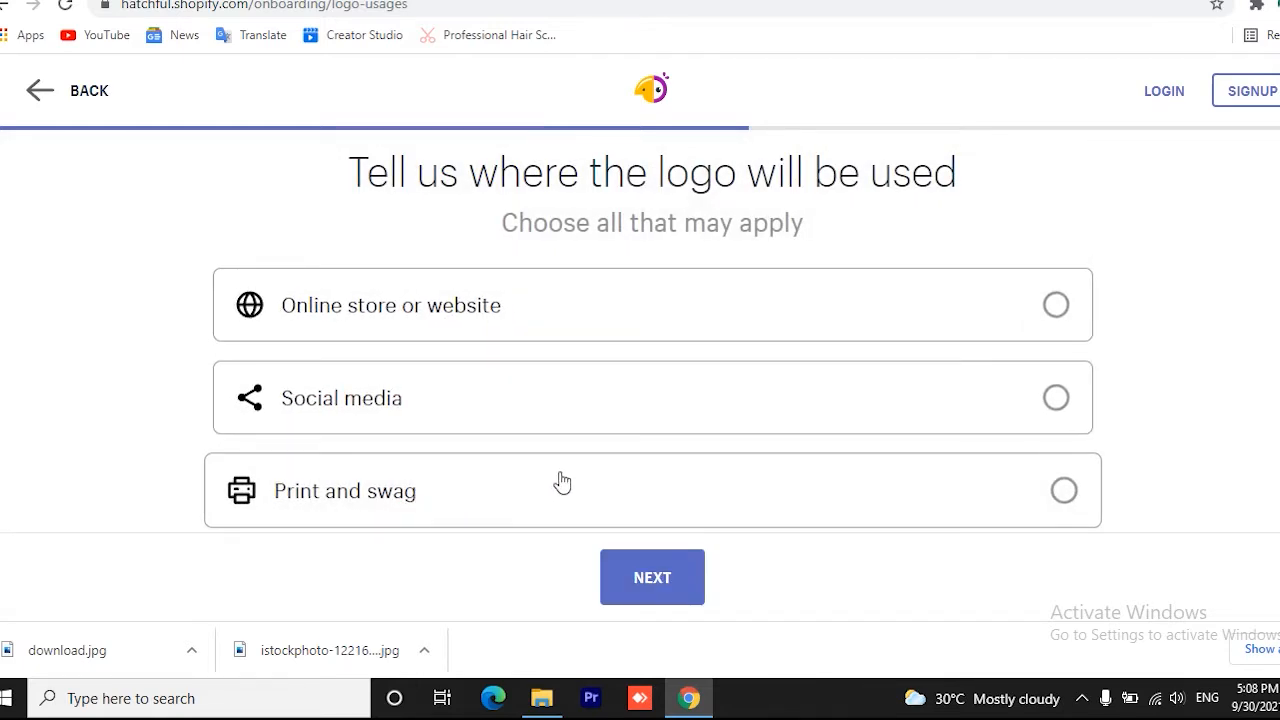
Choose Online store or website, Social media, Print and swag, Business cards, Large surfaces and Physical stores as logo usages, and continue to the suggested logos
scroll(560, 480, "down", 2)
scroll(563, 481, "down", 1)
scroll(563, 480, "up", 3)
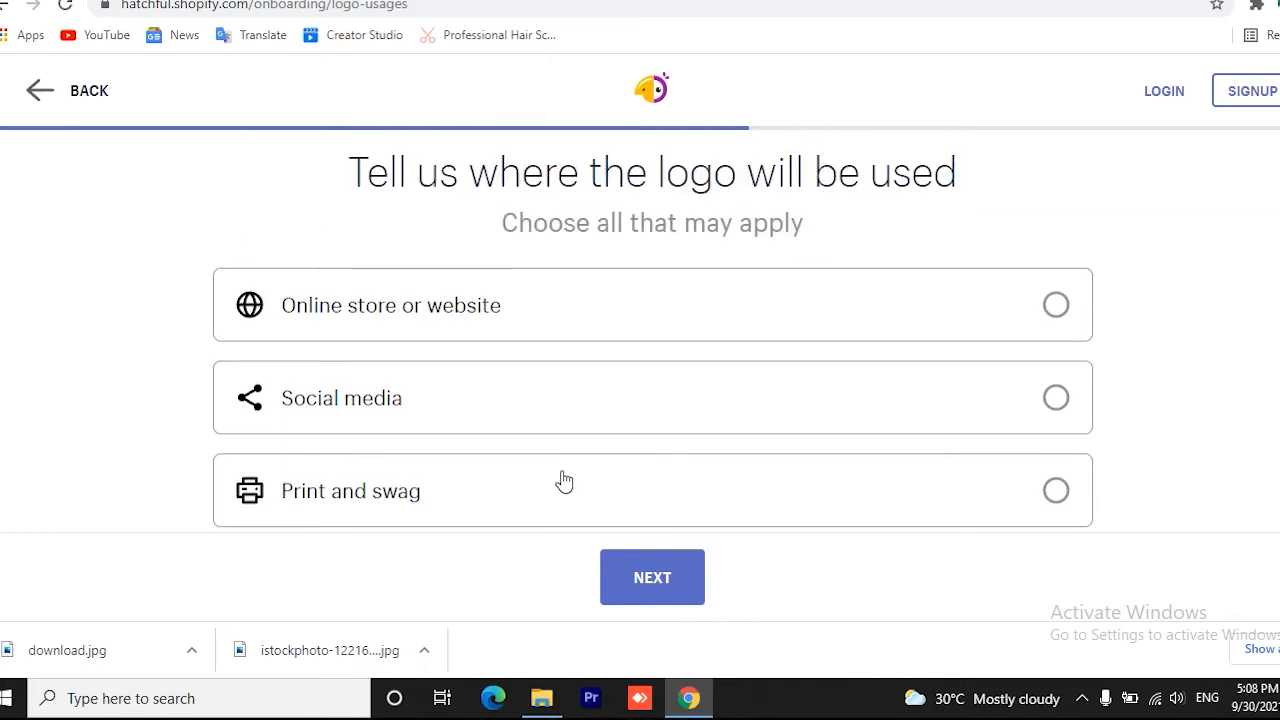
left_click(1057, 305)
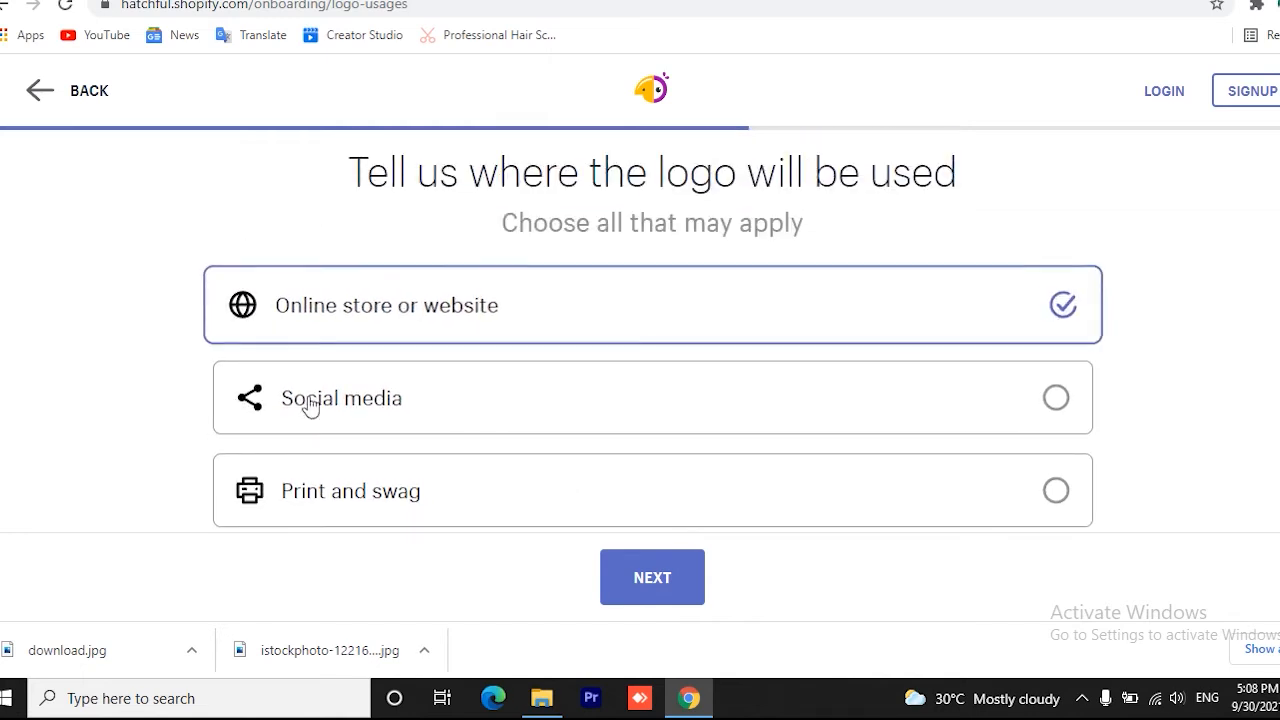
left_click(1056, 398)
left_click(1057, 489)
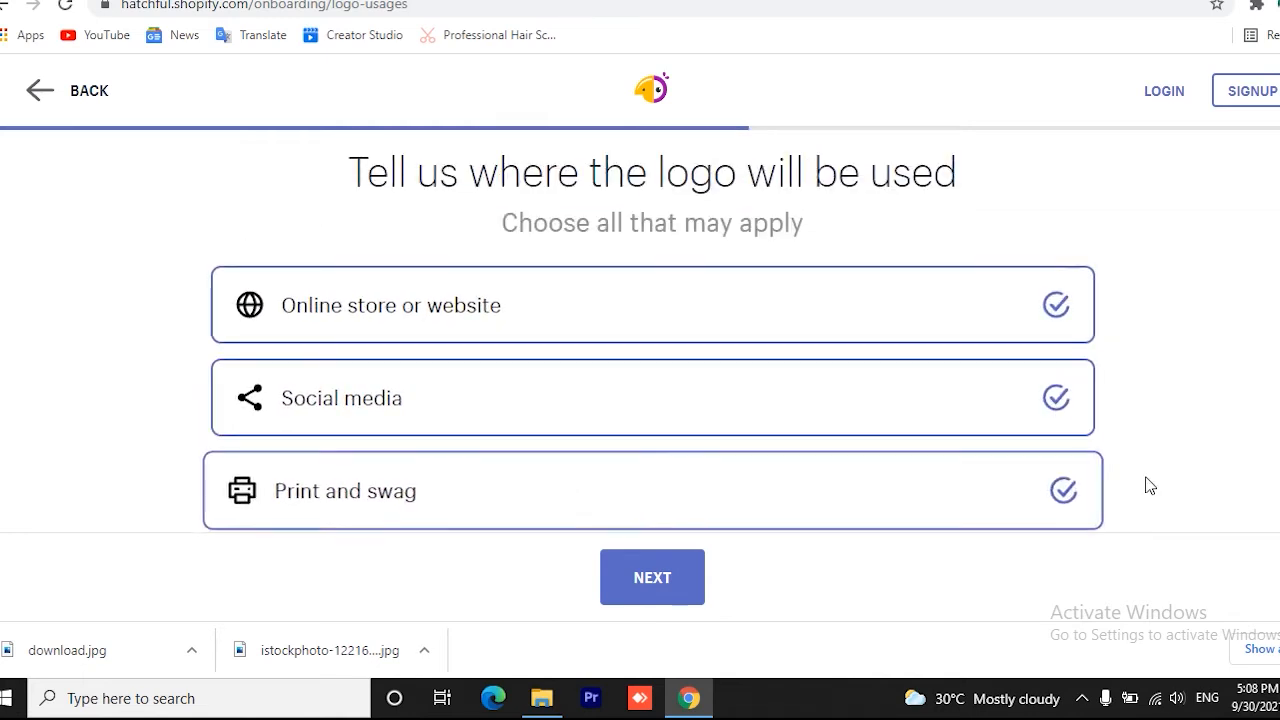
scroll(1125, 461, "down", 3)
left_click(1051, 290)
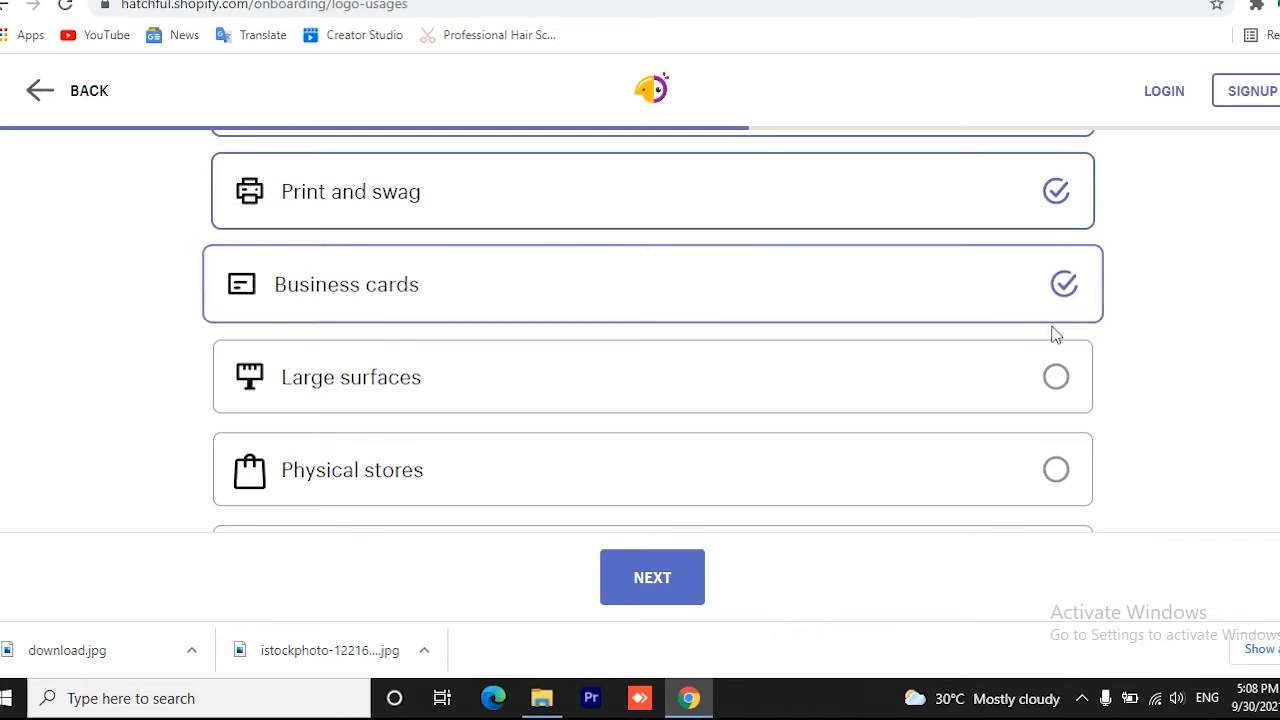
left_click(1063, 390)
left_click(1063, 472)
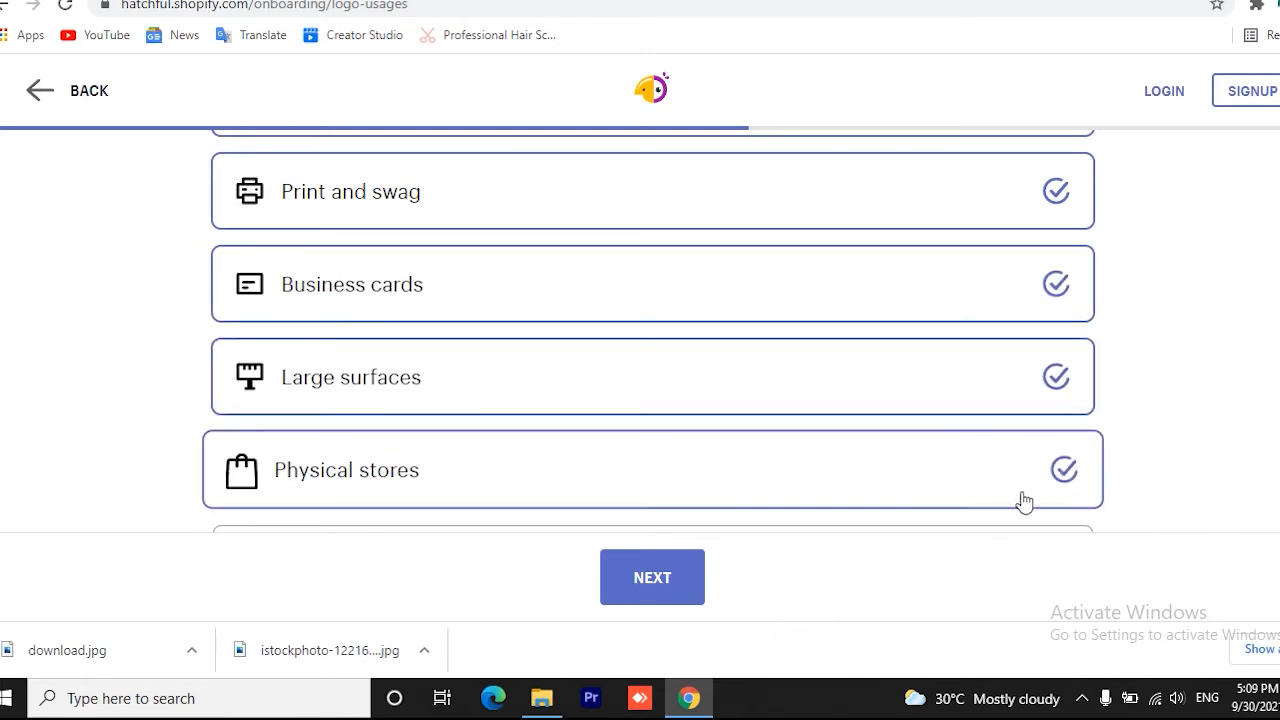
left_click(666, 598)
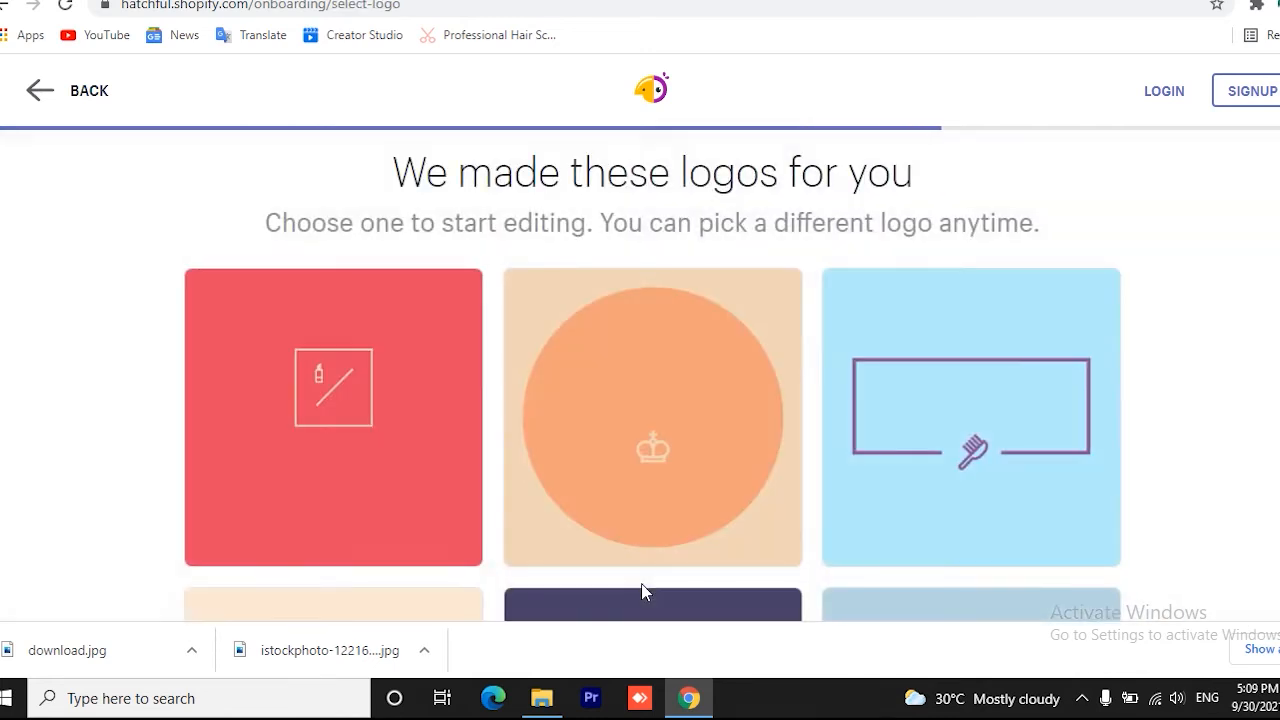
Browse the suggested logos and open the white Beauty Store design with the dotted circle for editing
mouse_move(632, 510)
mouse_move(338, 468)
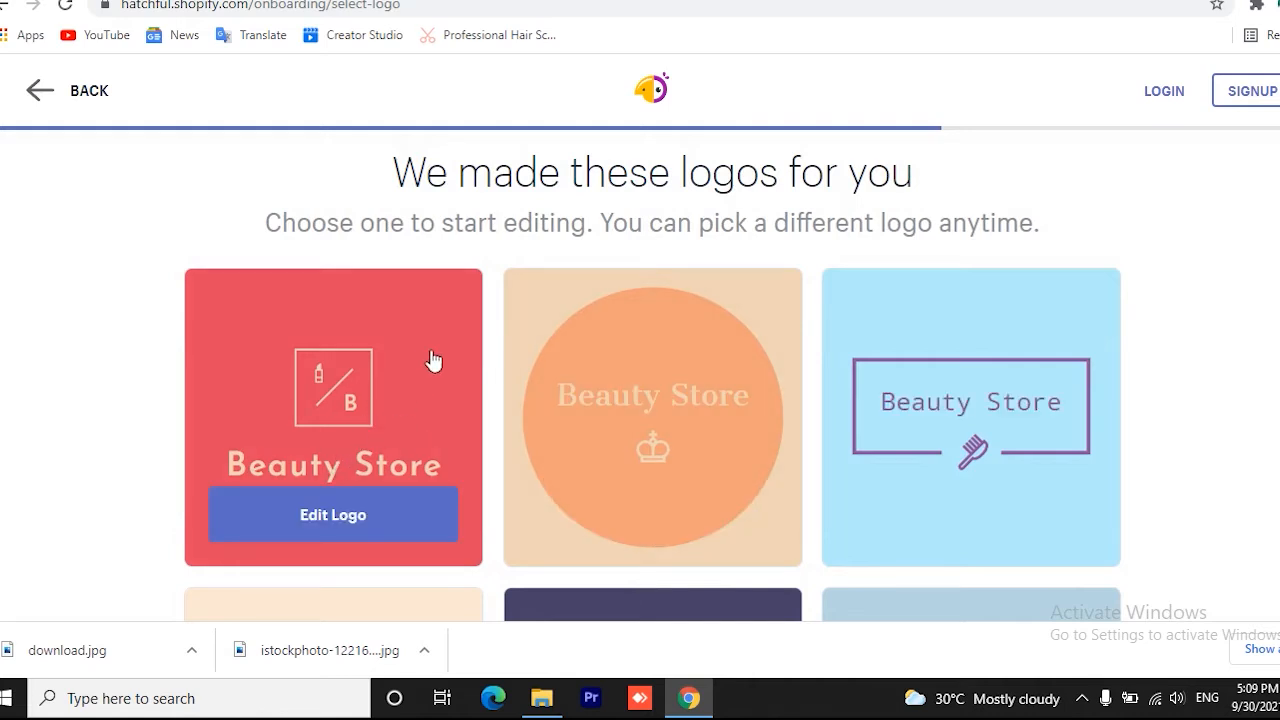
mouse_move(731, 414)
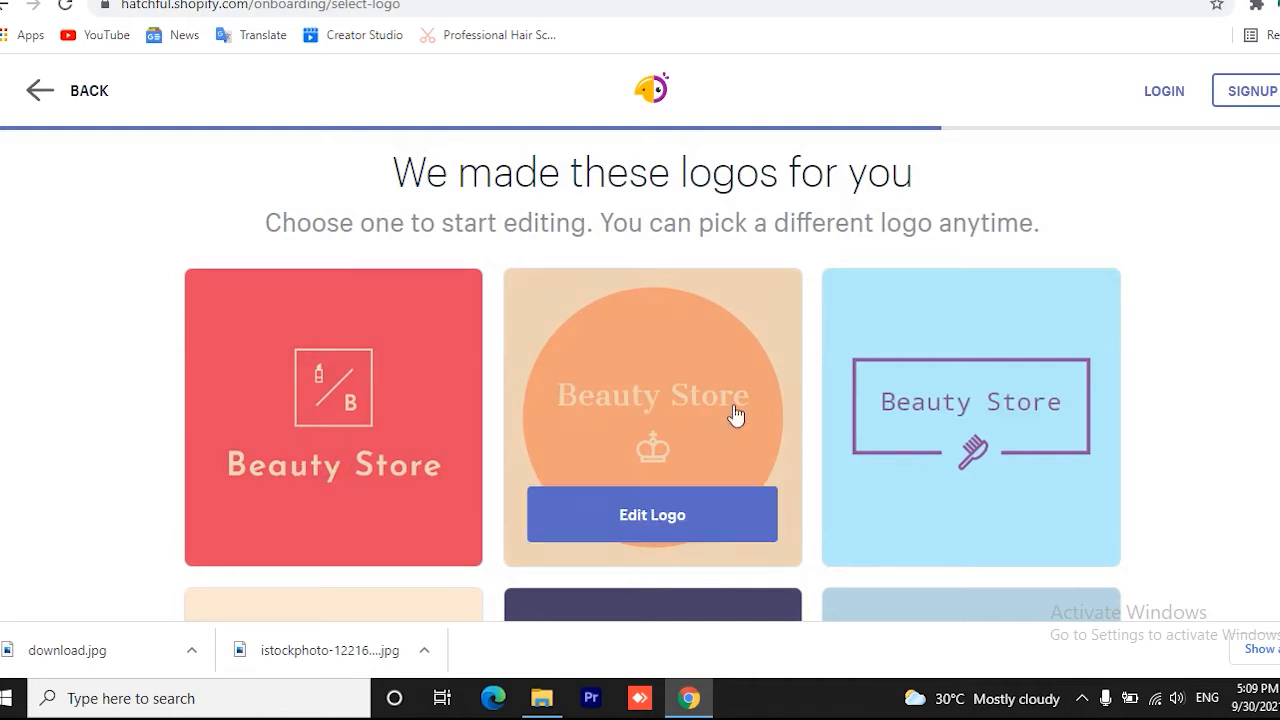
scroll(1050, 440, "down", 3)
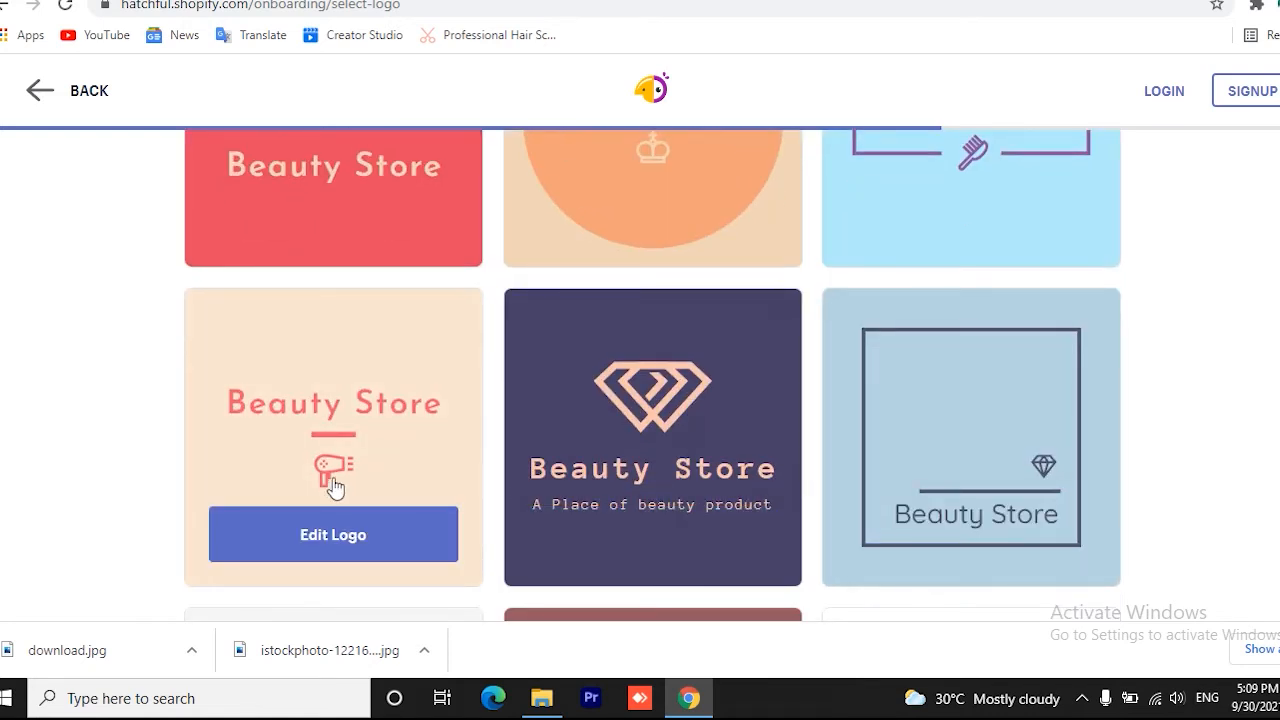
scroll(1050, 550, "down", 3)
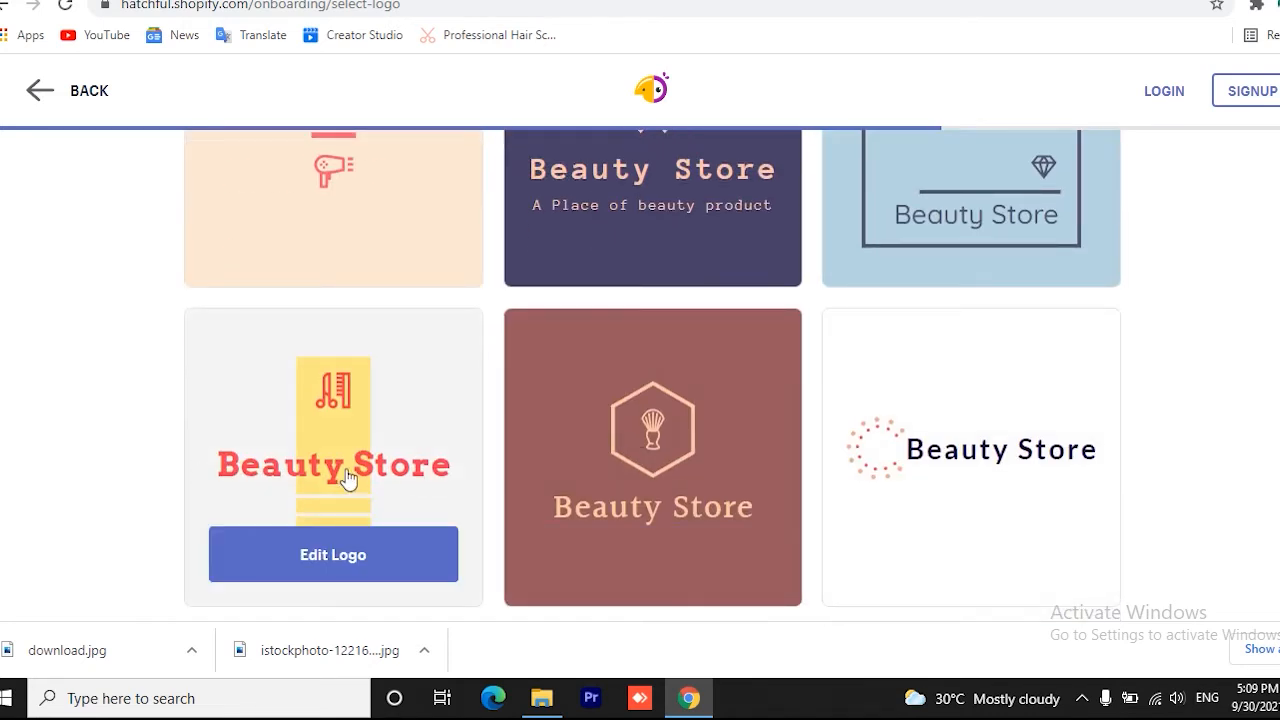
scroll(453, 500, "down", 2)
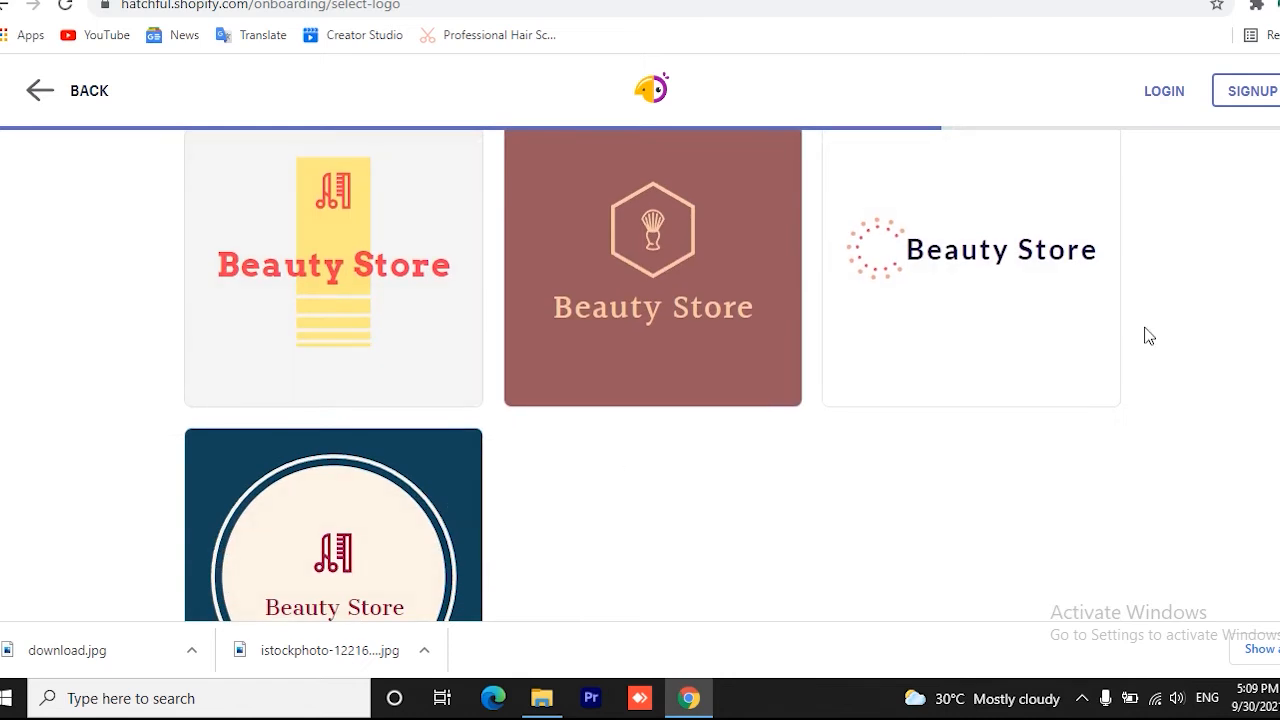
mouse_move(1034, 268)
scroll(1060, 330, "down", 2)
mouse_move(763, 301)
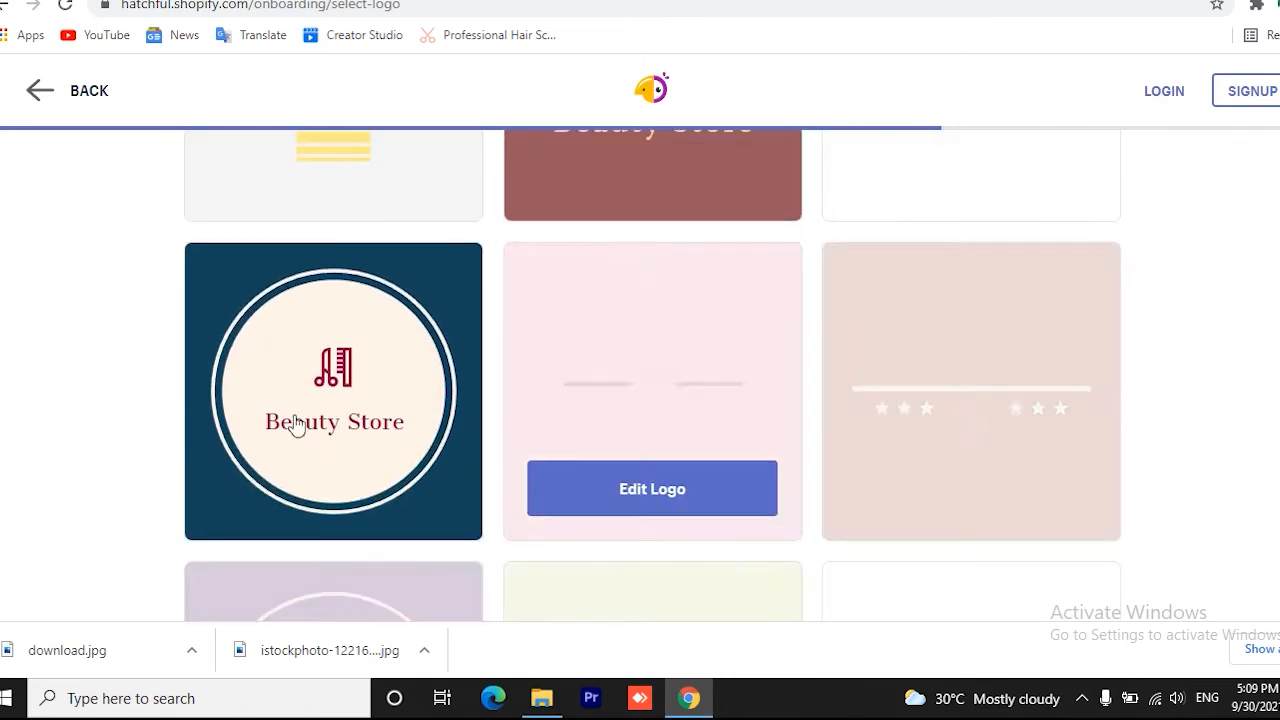
scroll(763, 301, "up", 3)
mouse_move(986, 329)
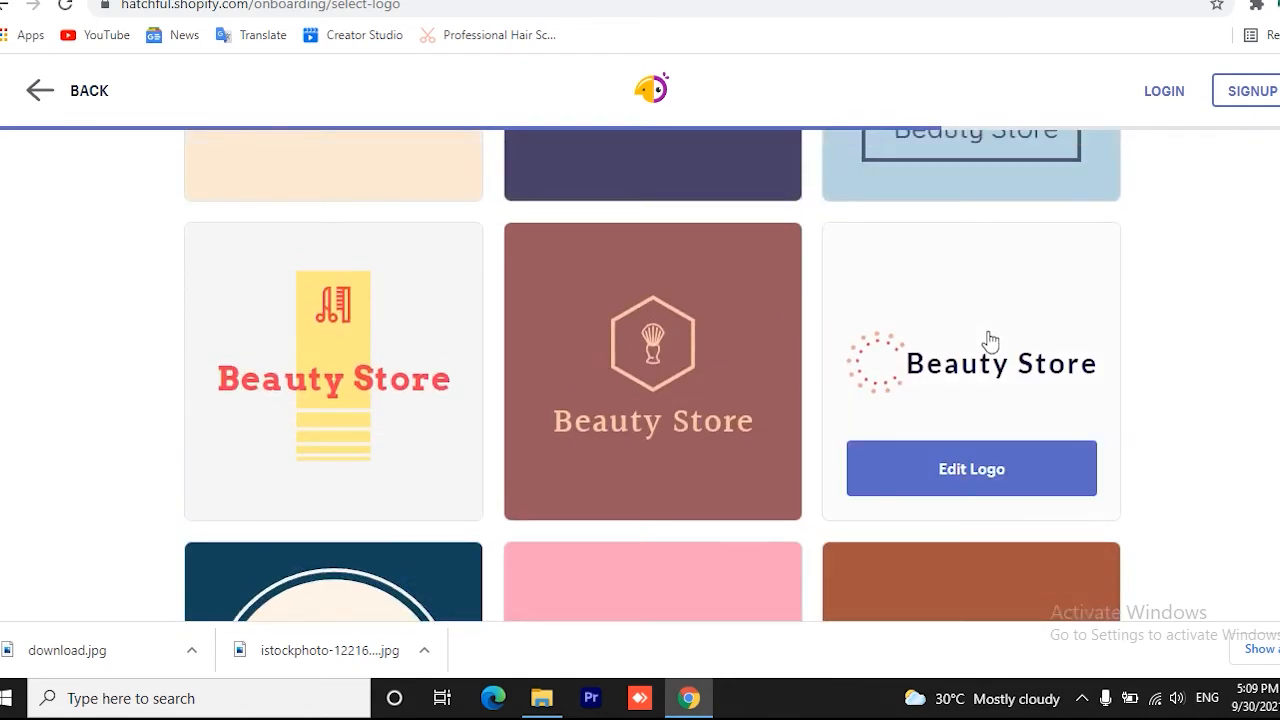
left_click(974, 470)
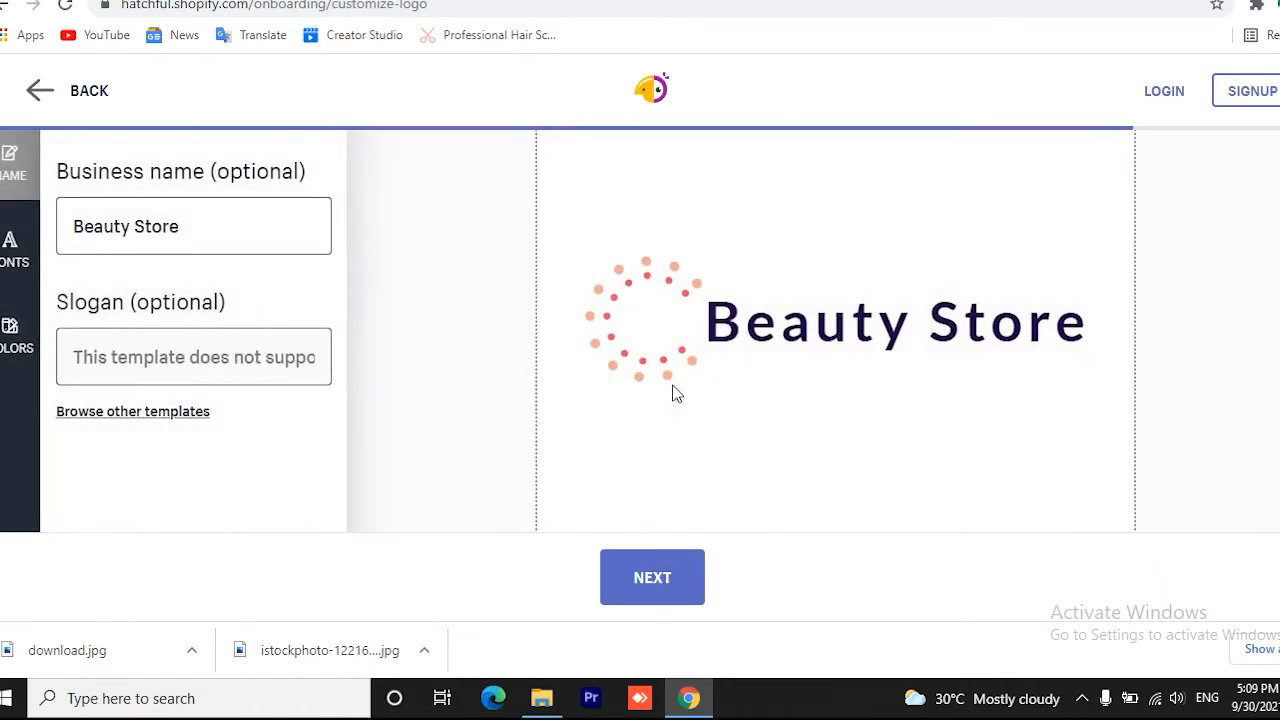
Accept the logo design without edits, review the included logo package on the preview page and request its download
scroll(735, 413, "down", 1)
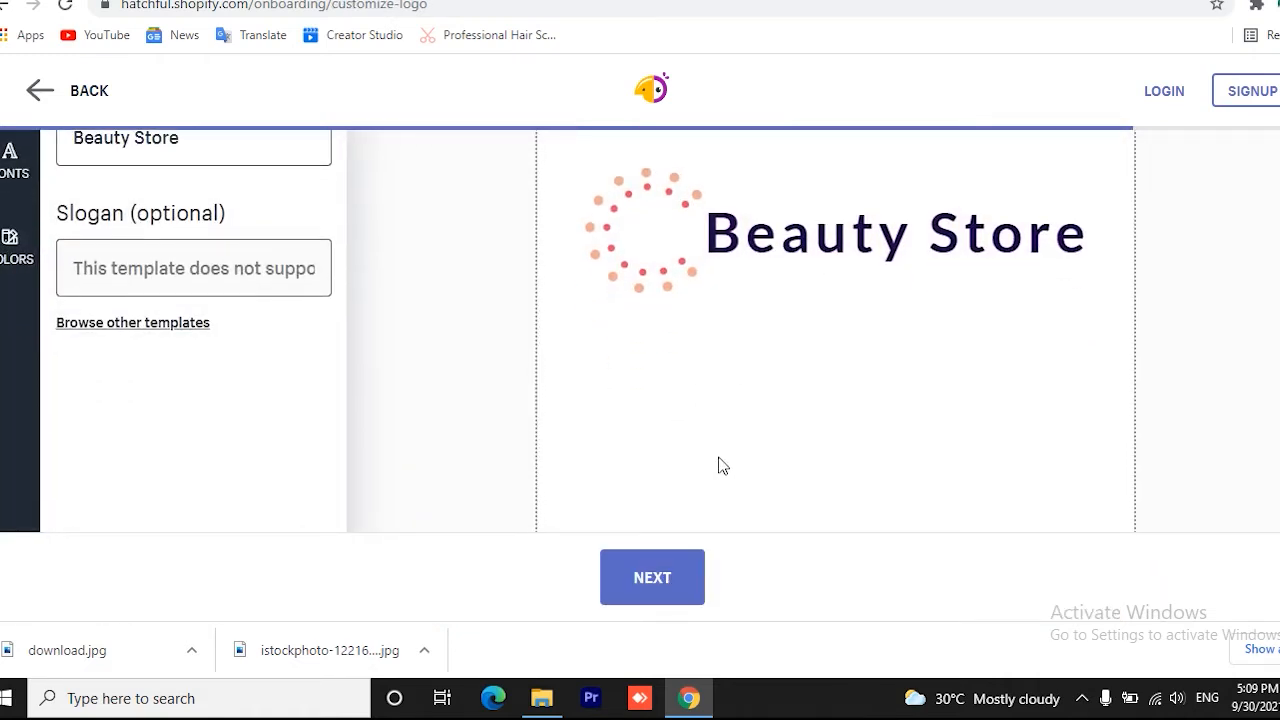
left_click(649, 588)
scroll(745, 423, "down", 2)
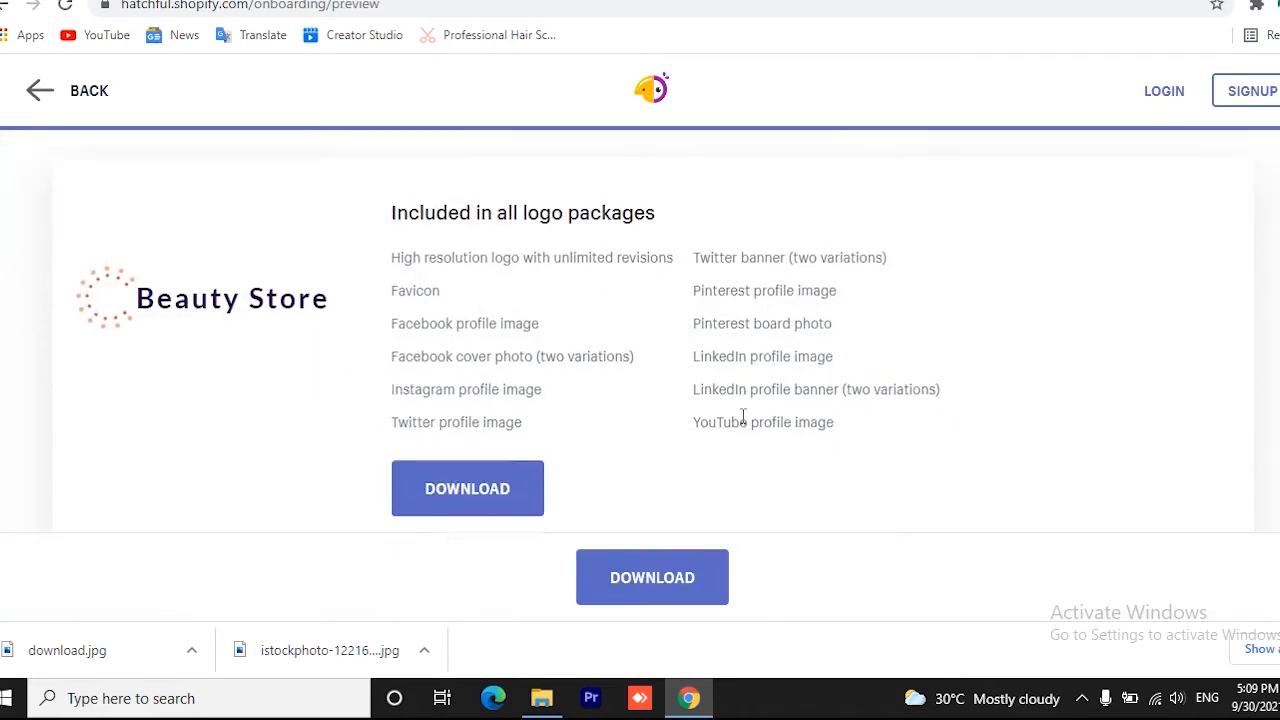
scroll(680, 505, "down", 1)
scroll(680, 505, "up", 2)
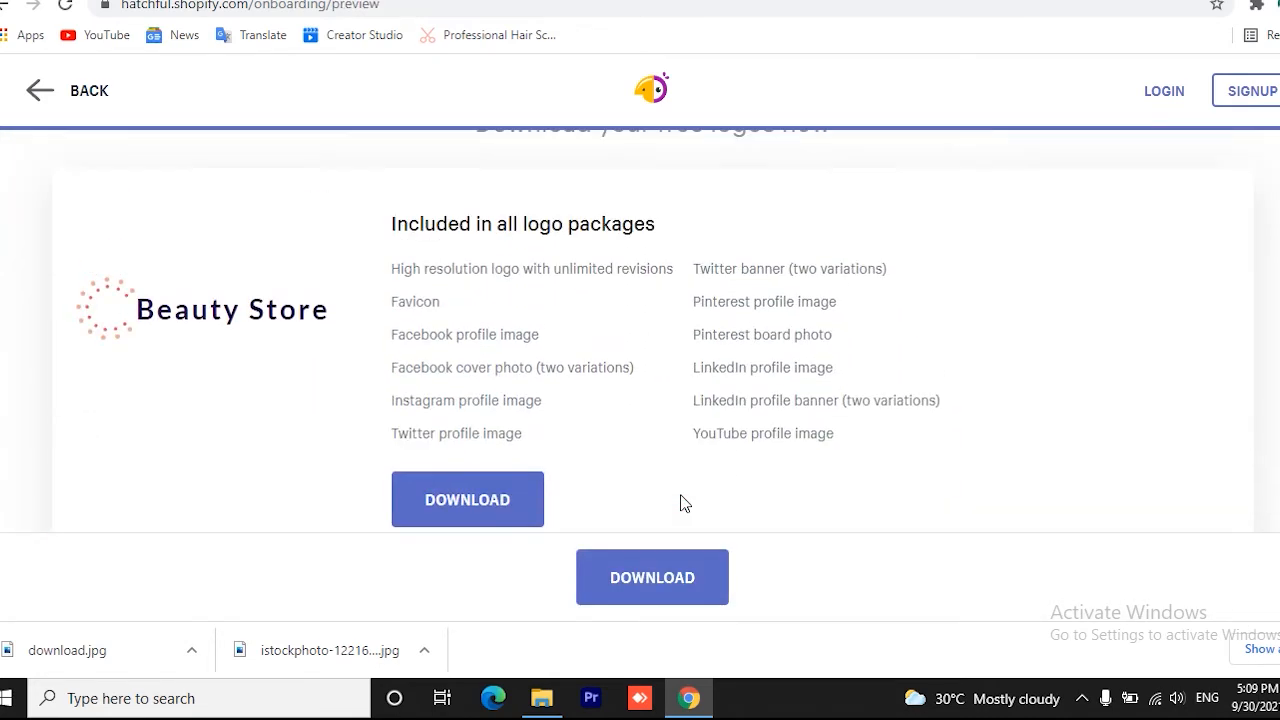
scroll(680, 502, "down", 1)
left_click(463, 408)
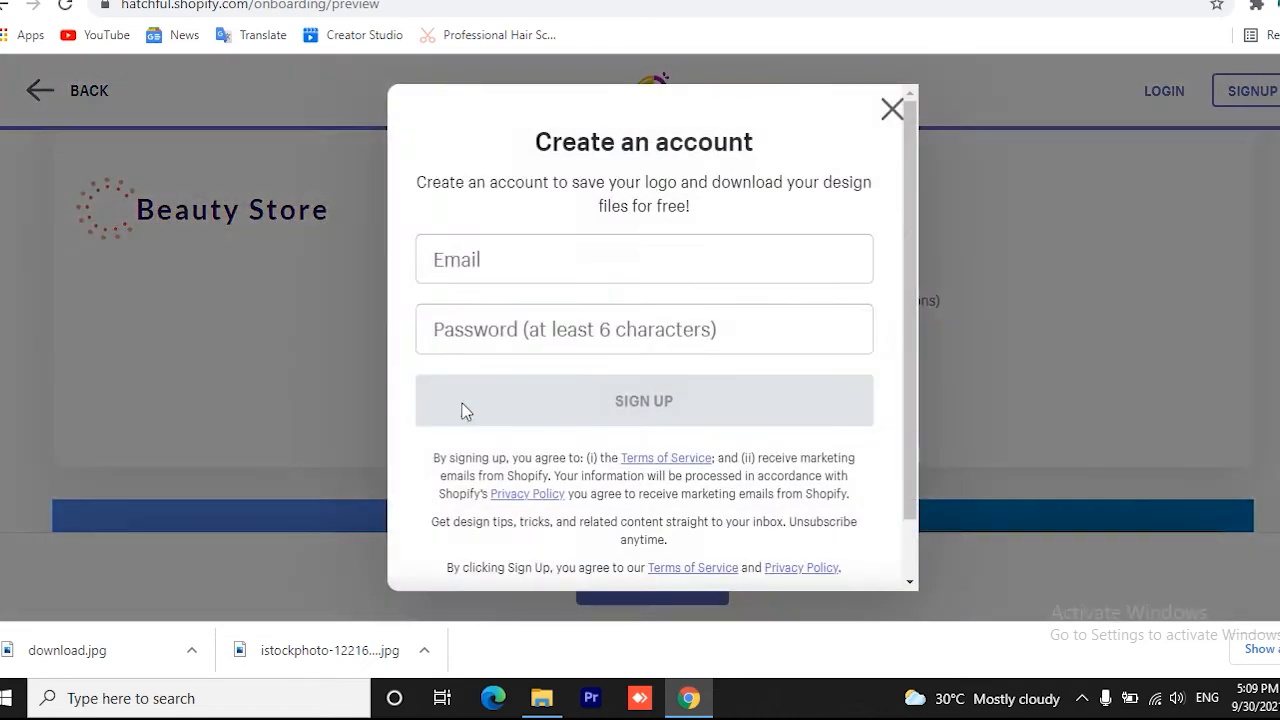
left_click(578, 257)
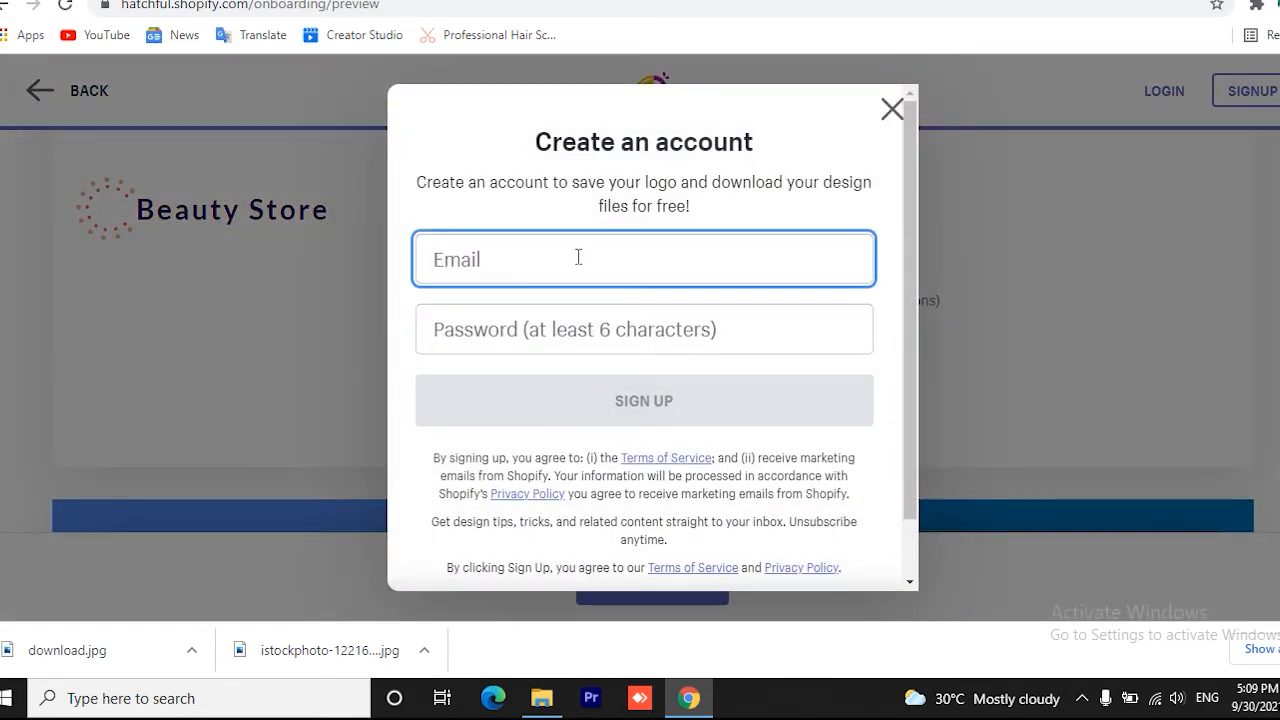
left_click(891, 110)
left_click(465, 405)
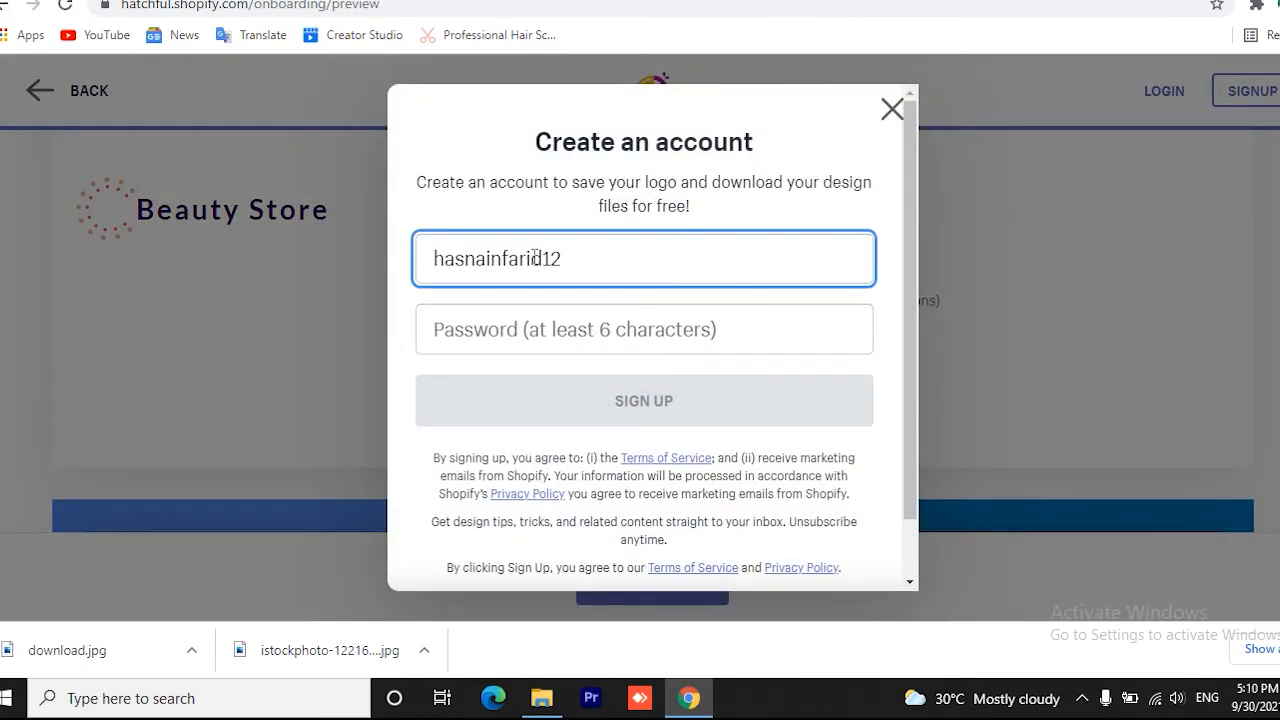
Sign up for a Hatchful account with the e-mail address and account password, and decline saving the password in the browser
type("@gmail.com")
left_click(515, 330)
type("•")
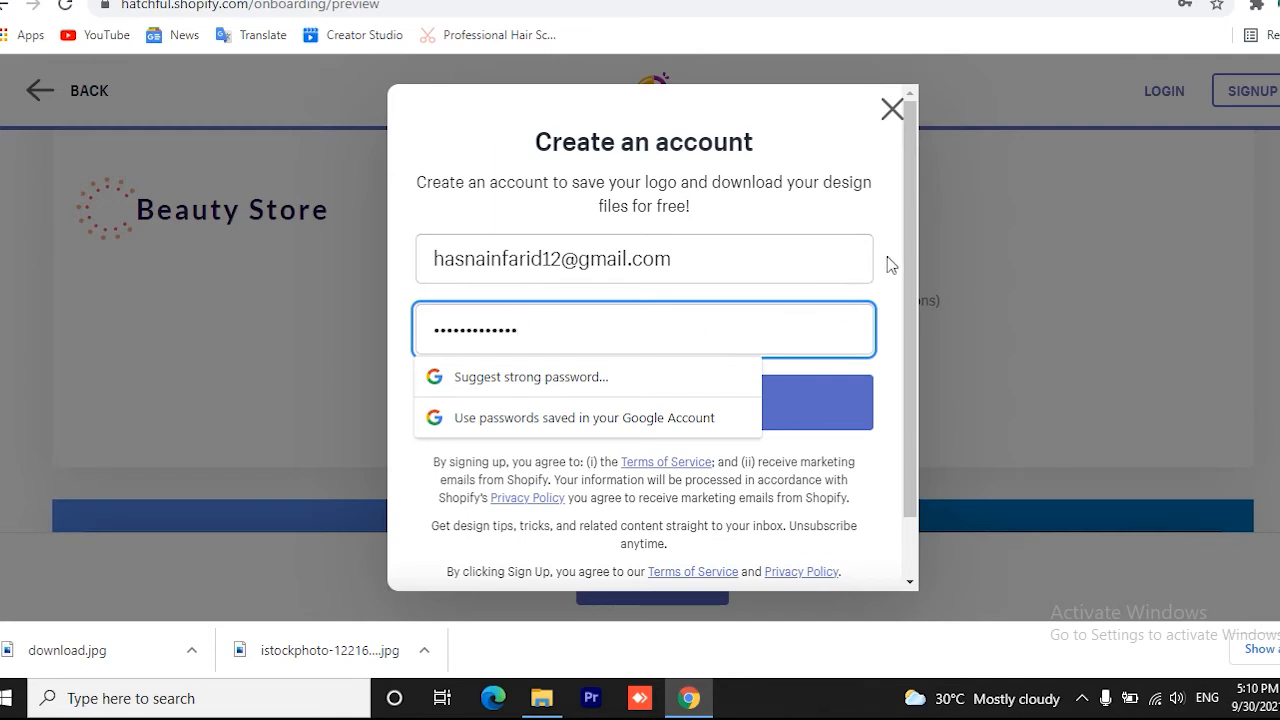
left_click(690, 418)
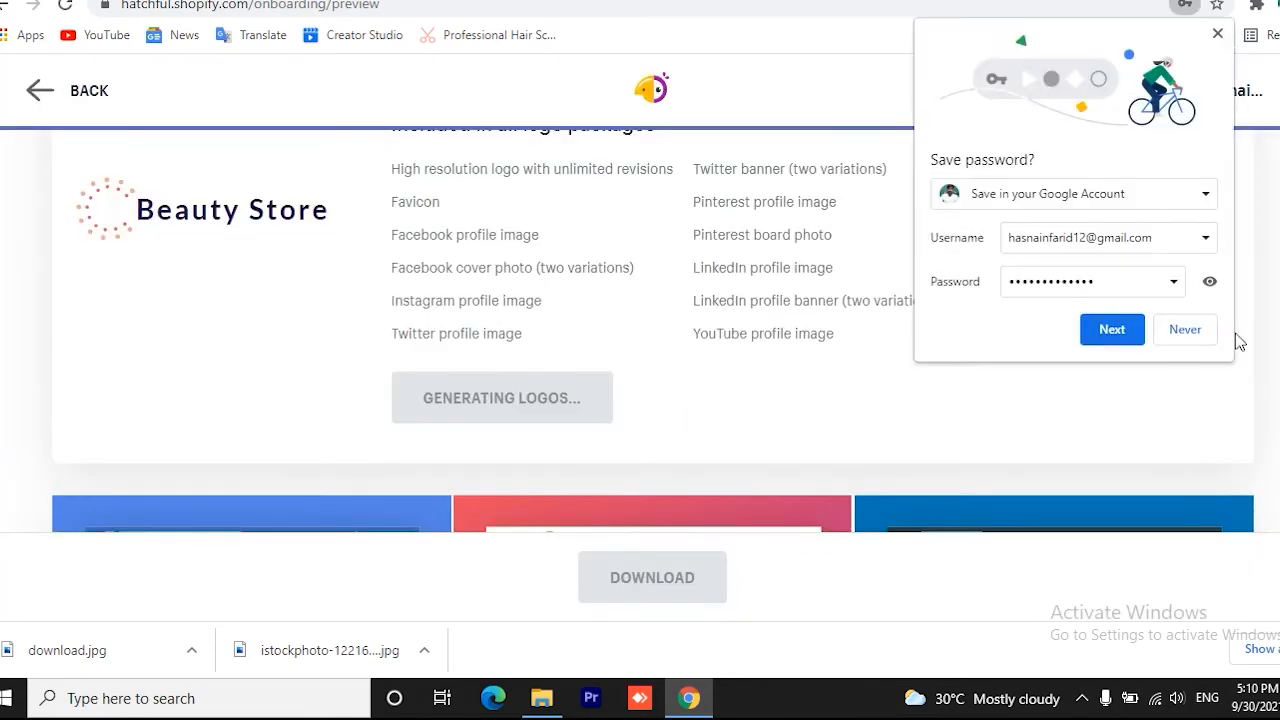
left_click(1207, 333)
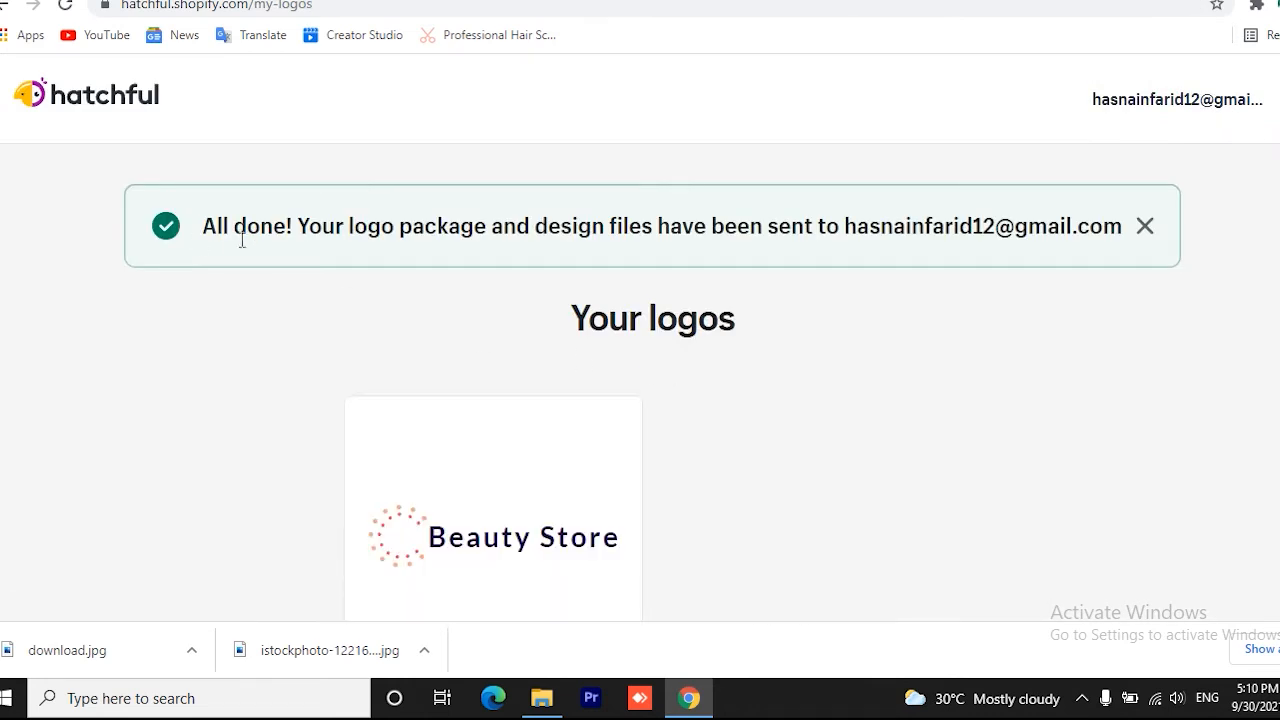
Switch to Gmail, open the "Your Hatchful brand assets" email and download HatchfulExport-All.zip
left_click_drag(202, 227, 540, 250)
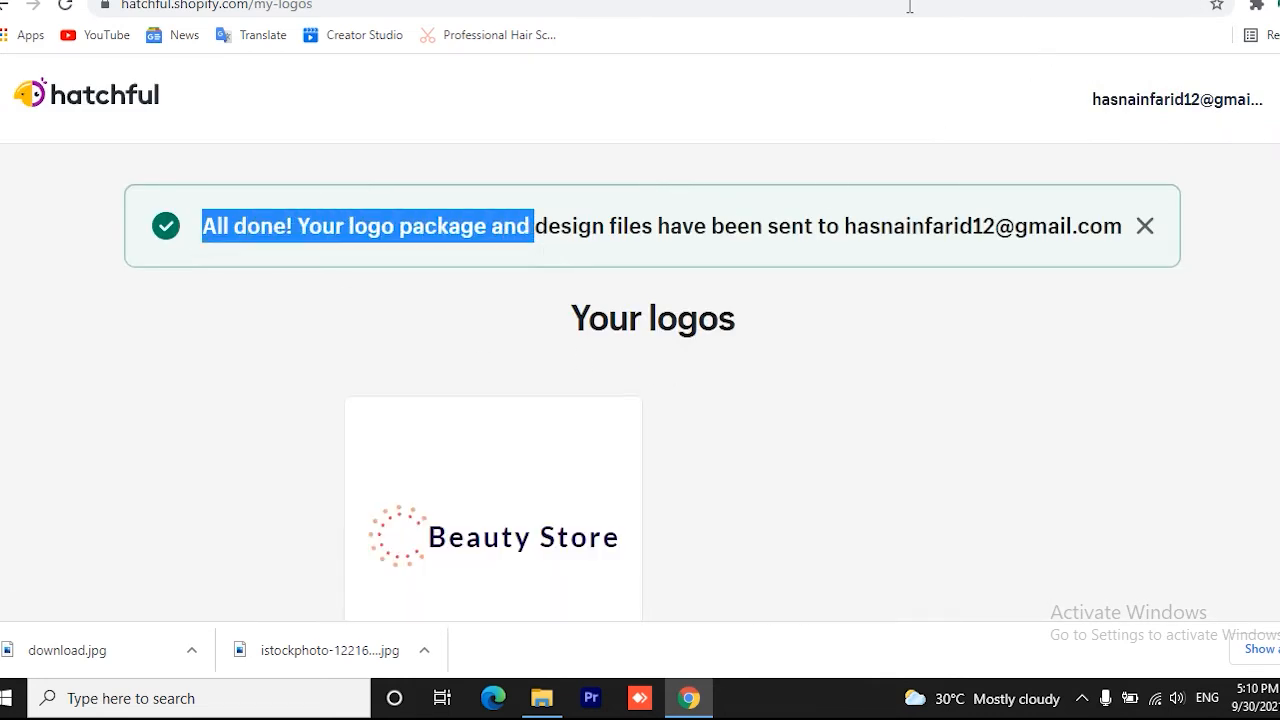
left_click(800, 1)
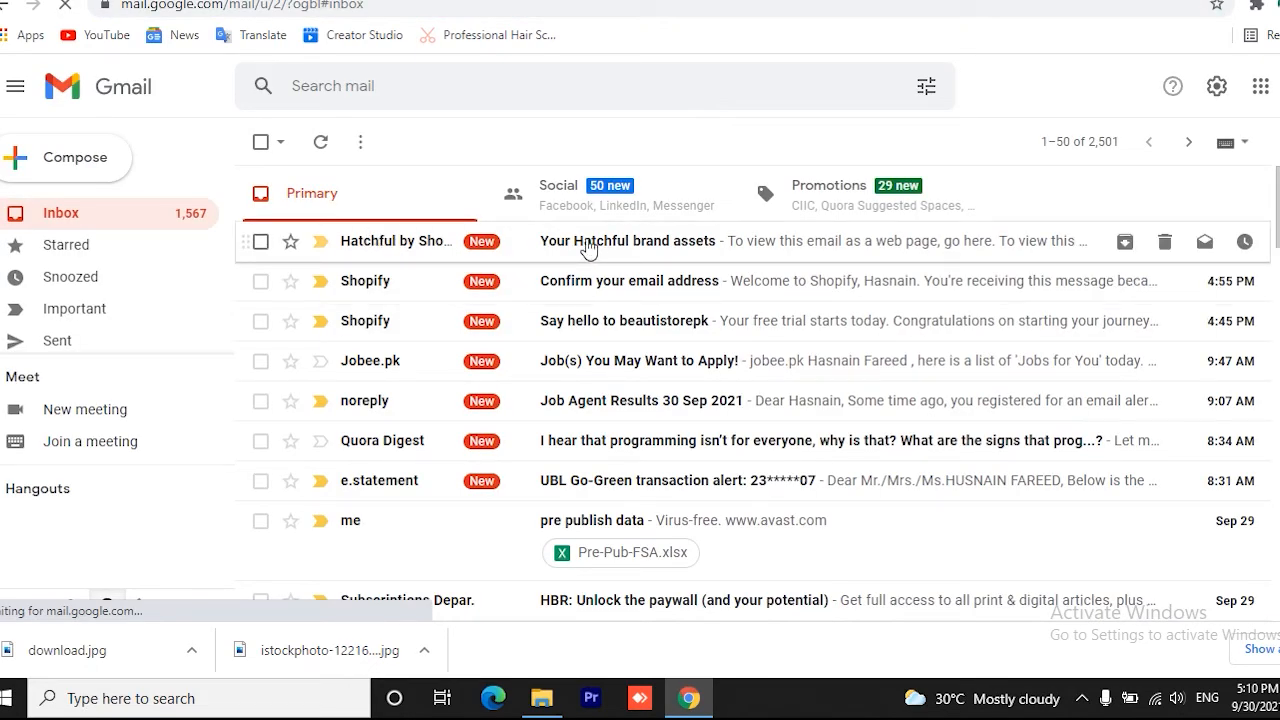
left_click(588, 249)
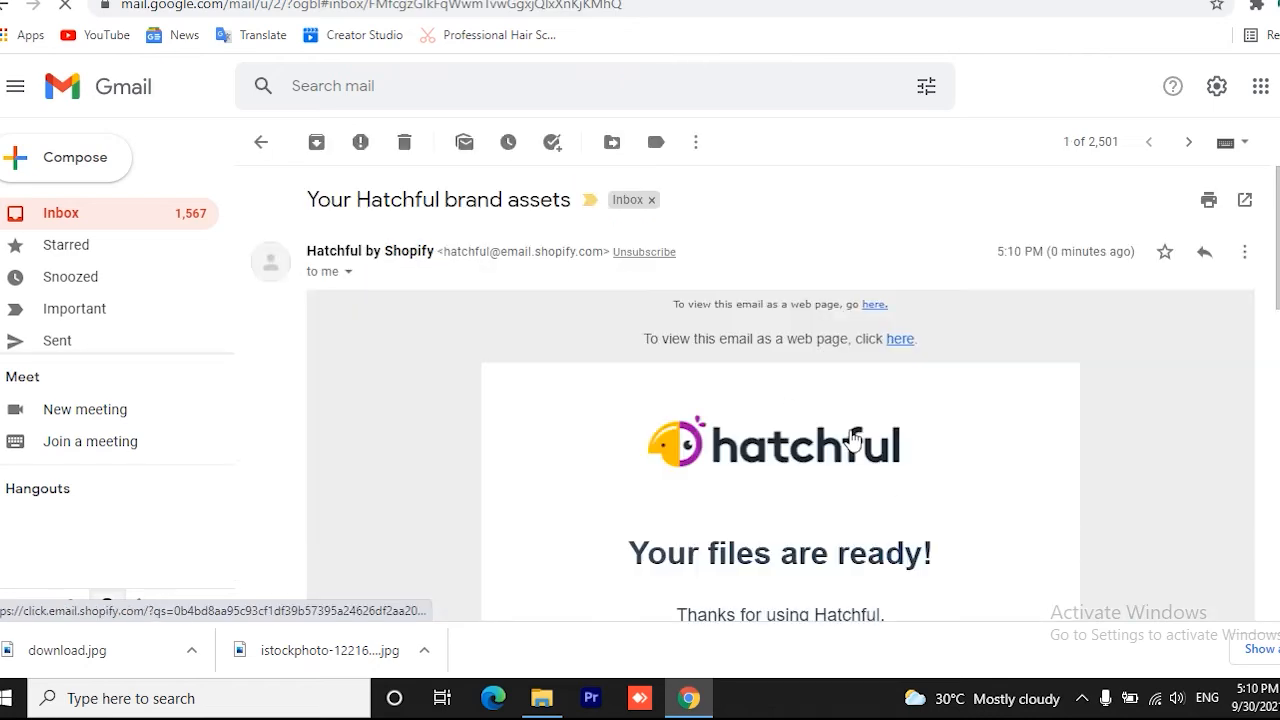
scroll(852, 430, "down", 3)
scroll(852, 430, "down", 1)
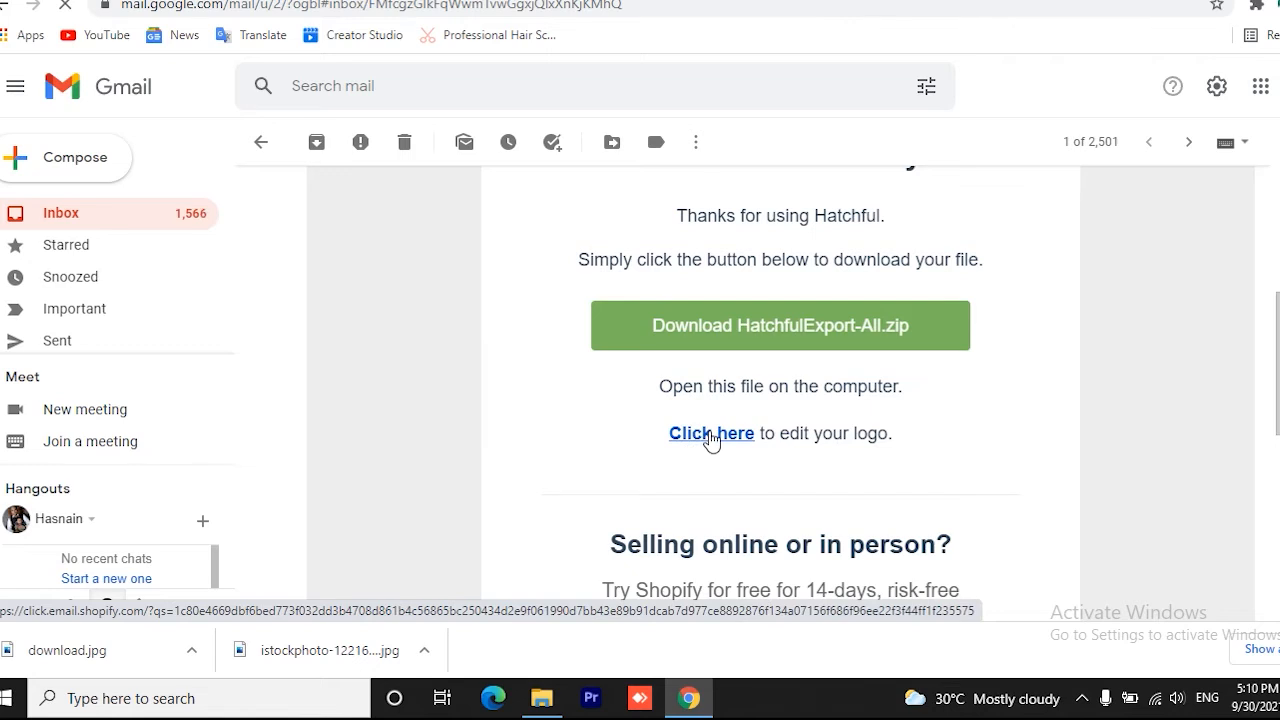
left_click(784, 322)
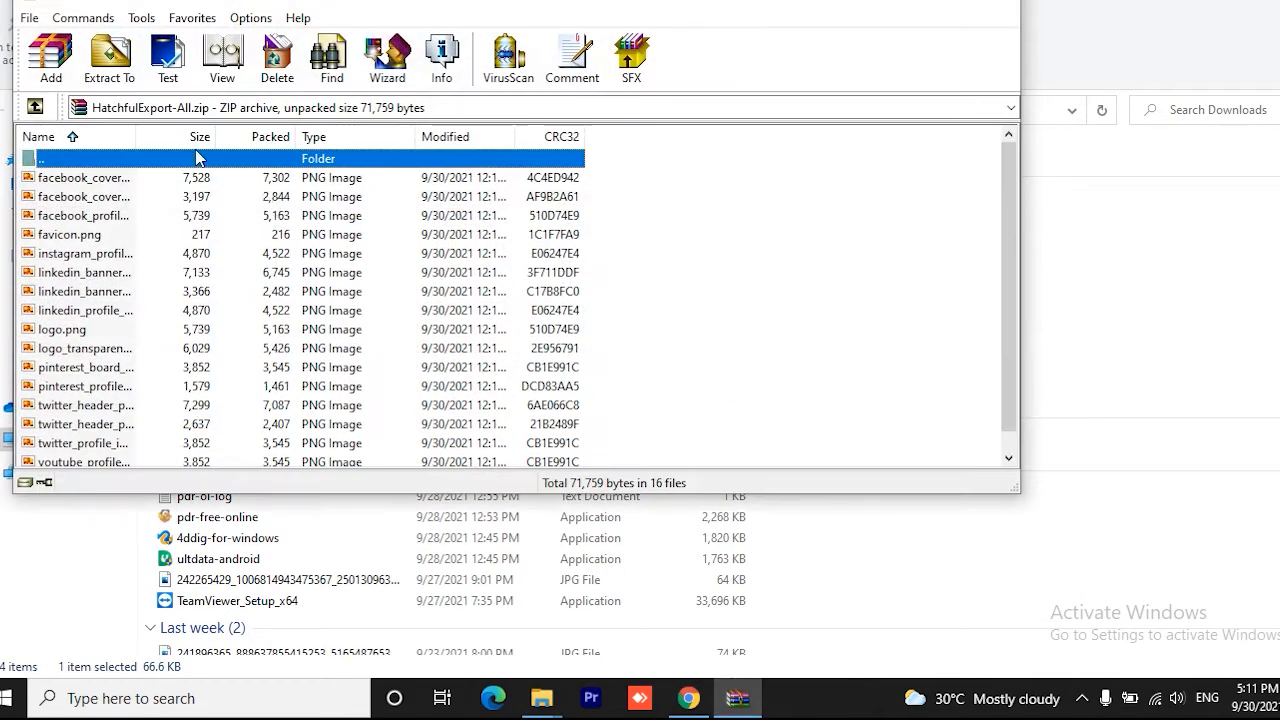
Extract the HatchfulExport-All.zip archive to the Pictures folder with WinRAR and close the archive window
left_click(112, 68)
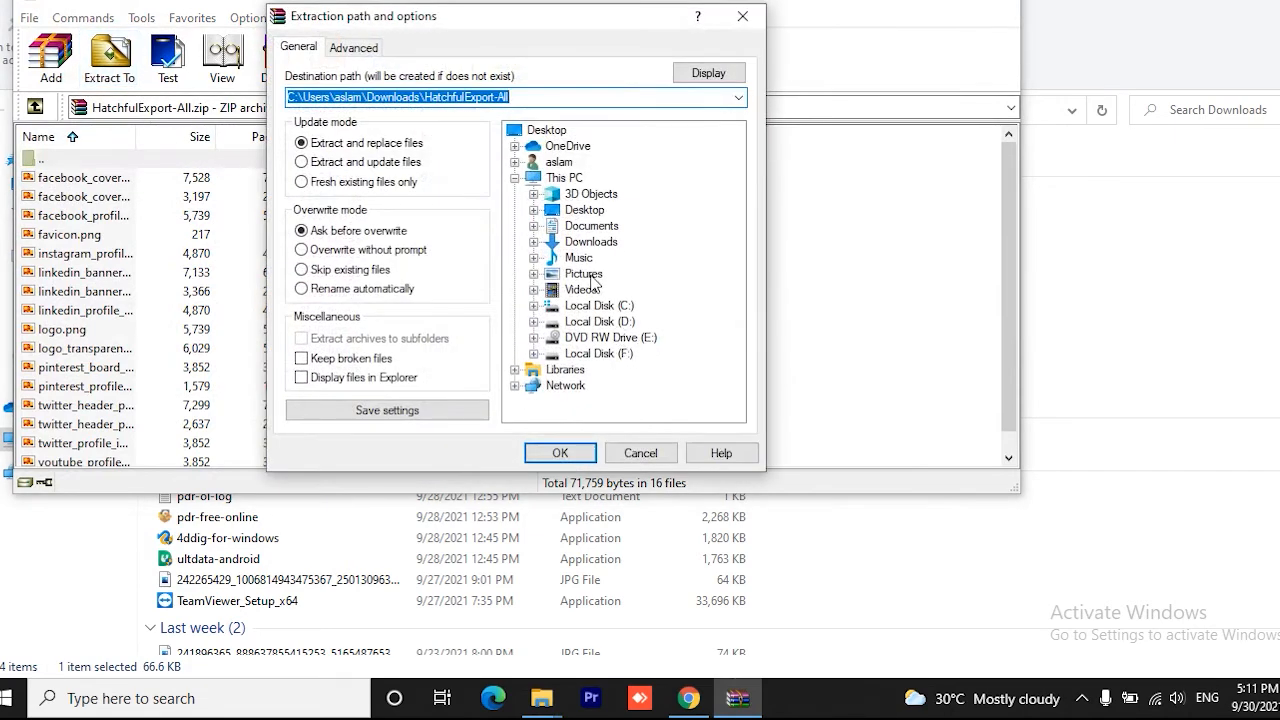
left_click(590, 276)
left_click(560, 452)
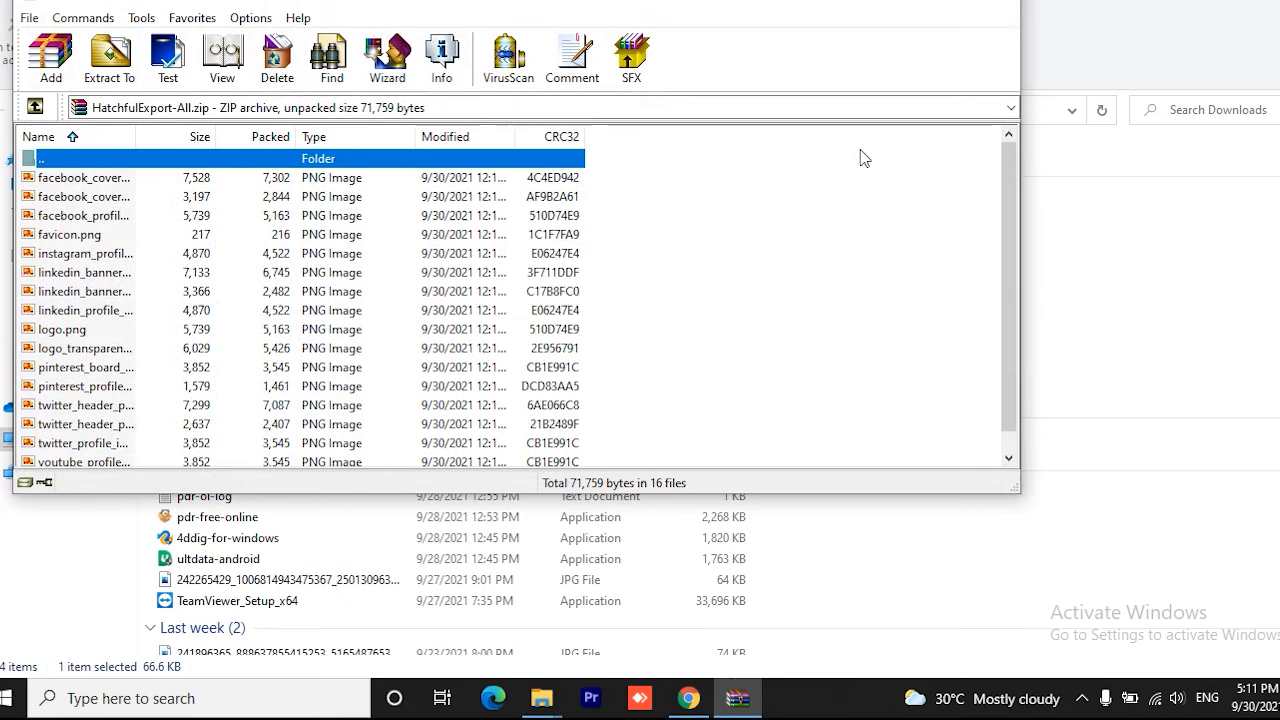
left_click(999, 4)
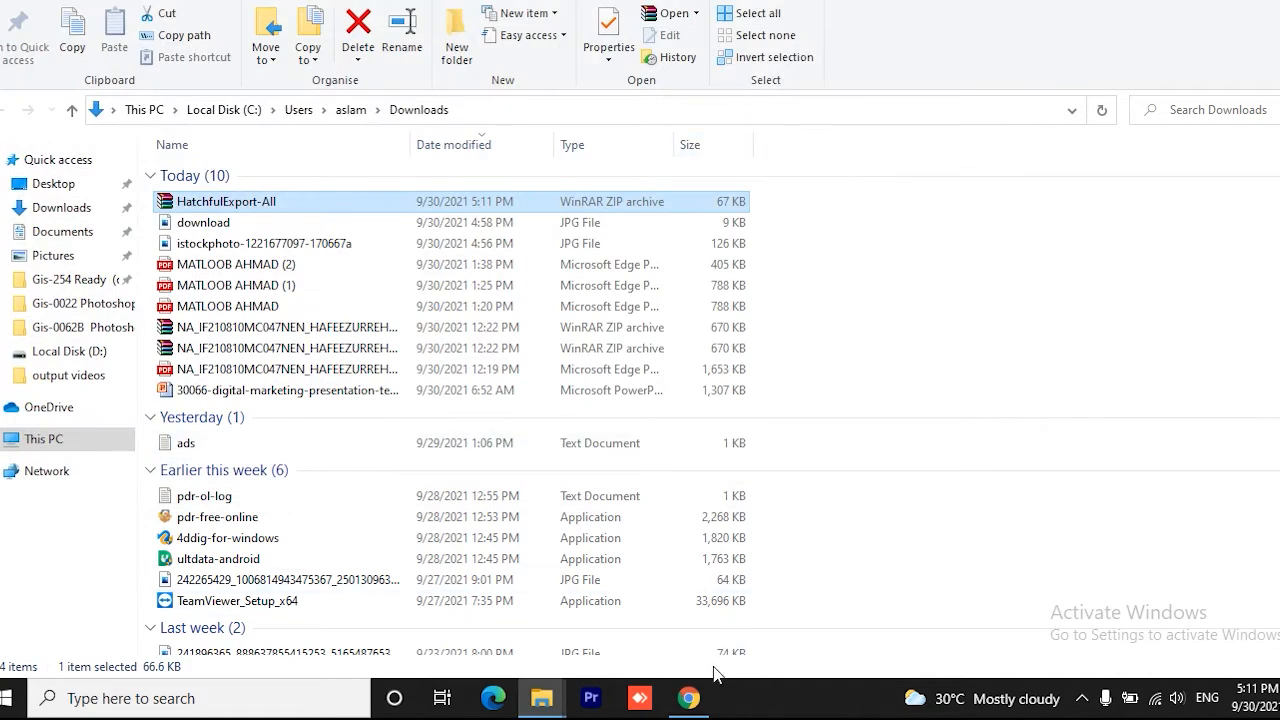
Open the Pictures folder in File Explorer and look at the extracted logo image
mouse_move(541, 698)
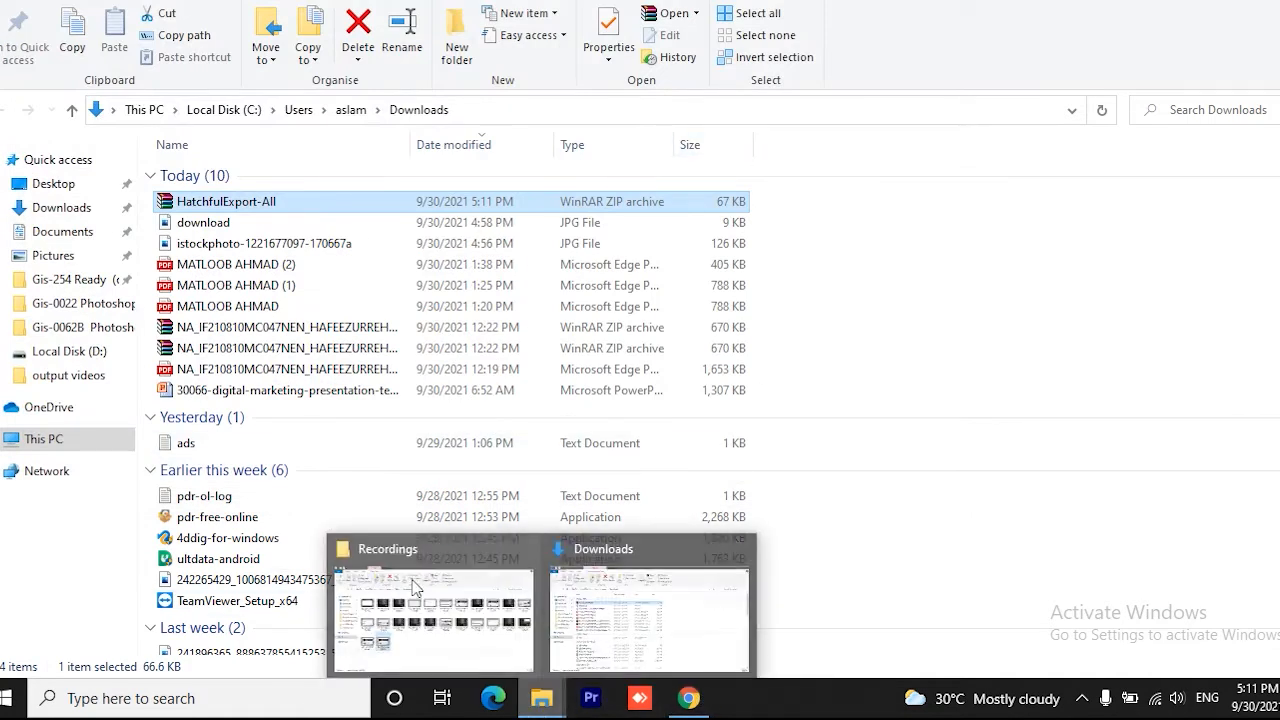
left_click(53, 256)
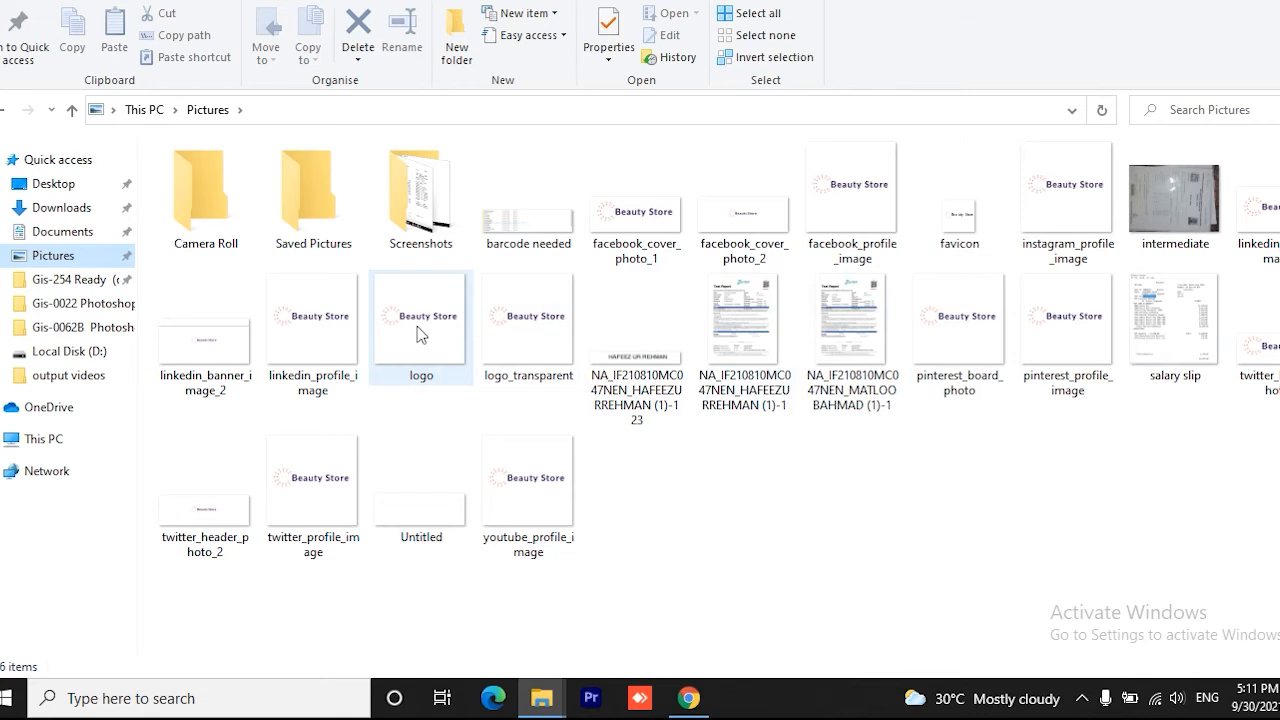
mouse_move(417, 326)
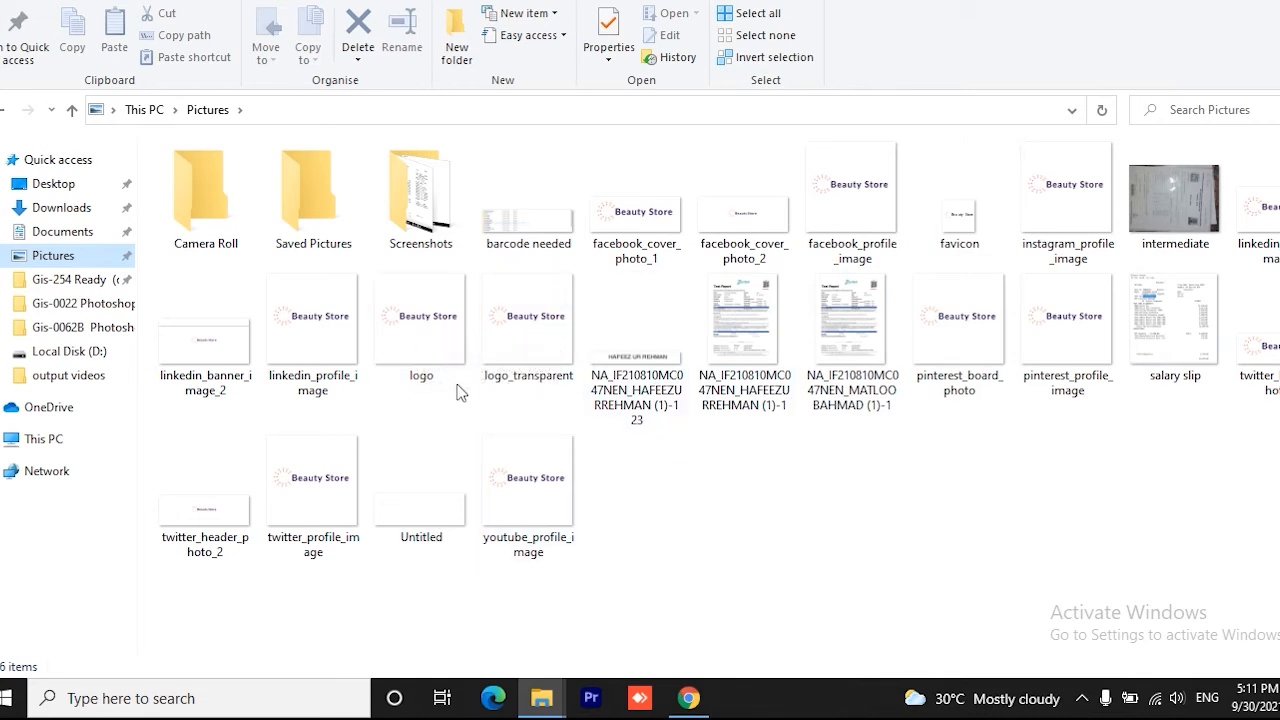
Switch to the Shopify admin in Chrome and open the Header section settings in the Dawn theme's editor
mouse_move(536, 343)
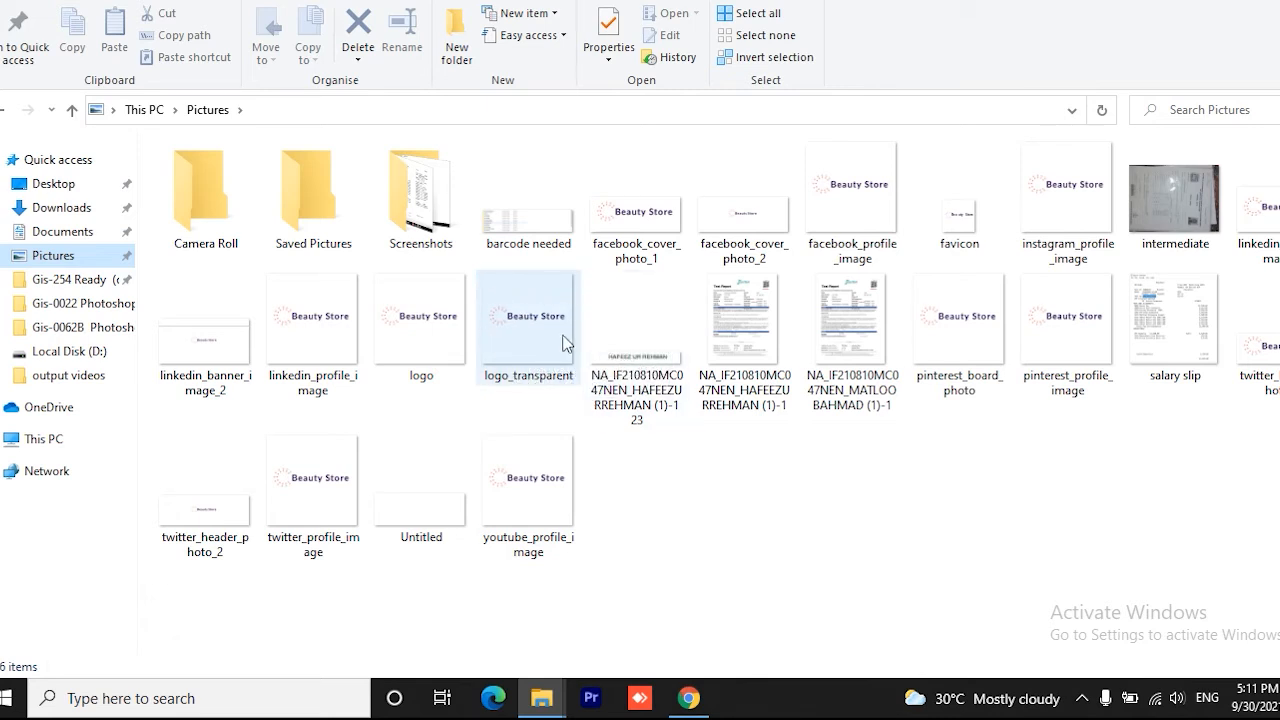
mouse_move(500, 292)
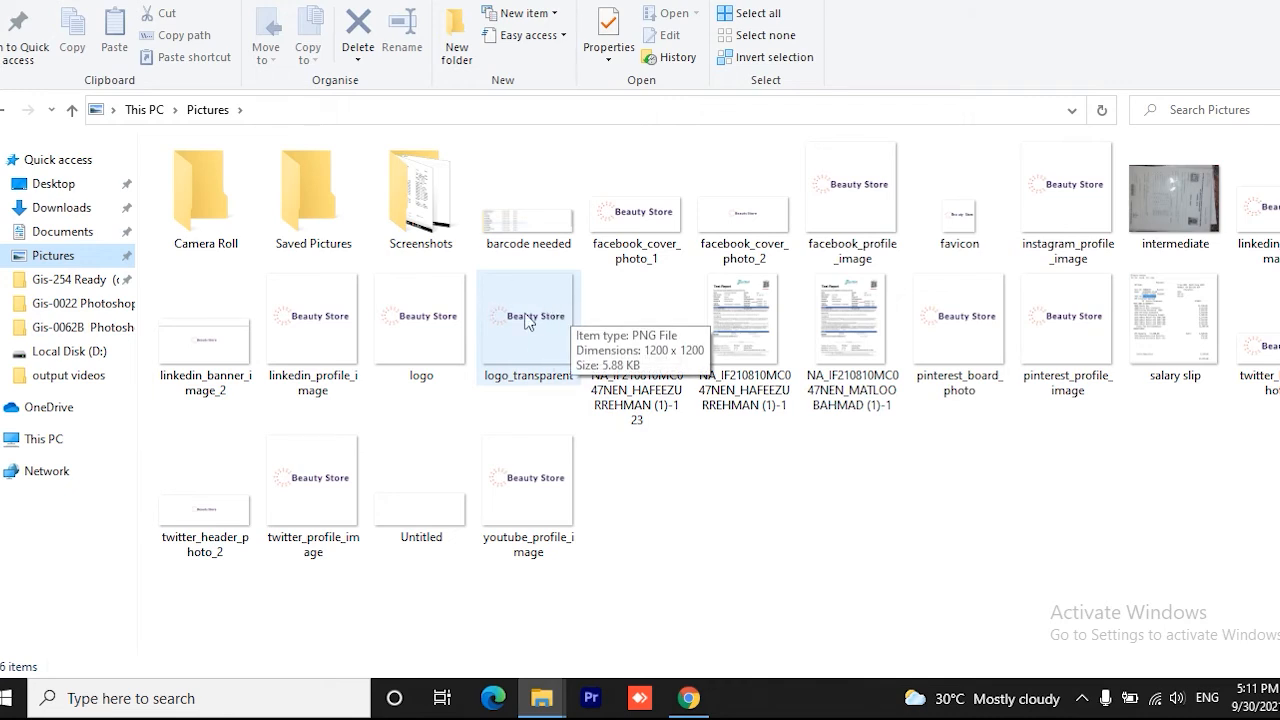
left_click(688, 698)
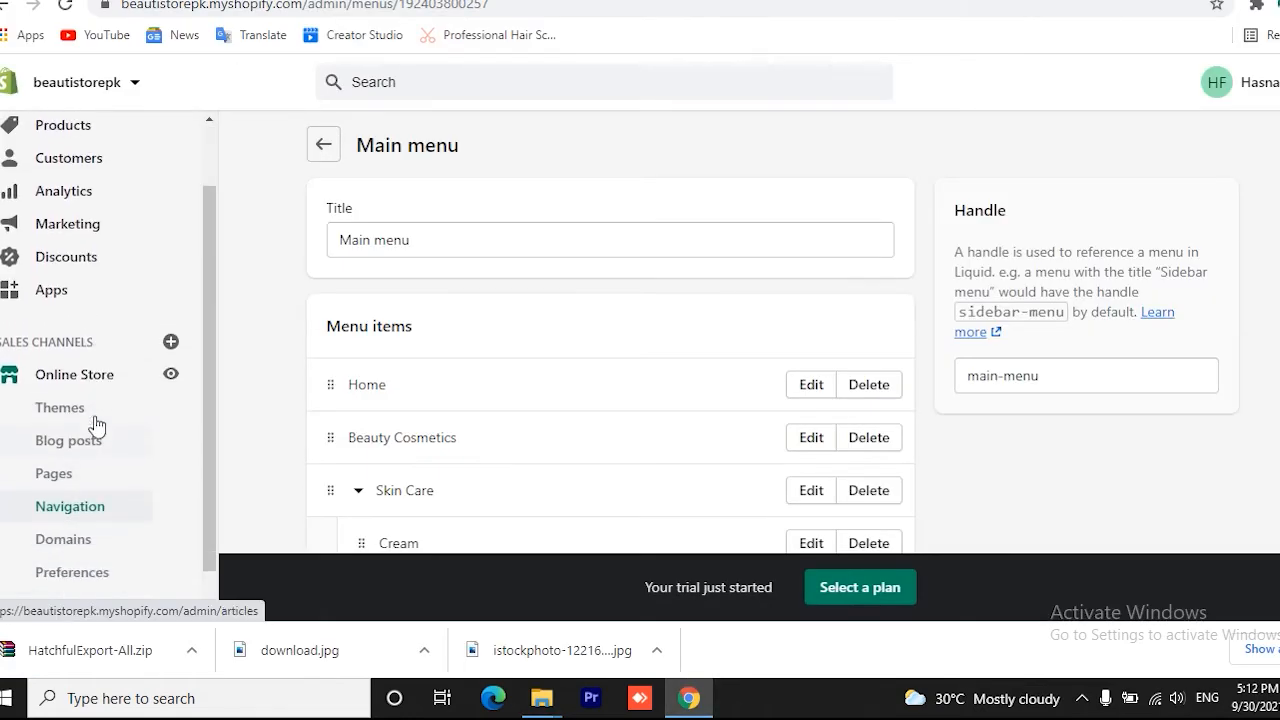
scroll(90, 420, "down", 1)
left_click(68, 366)
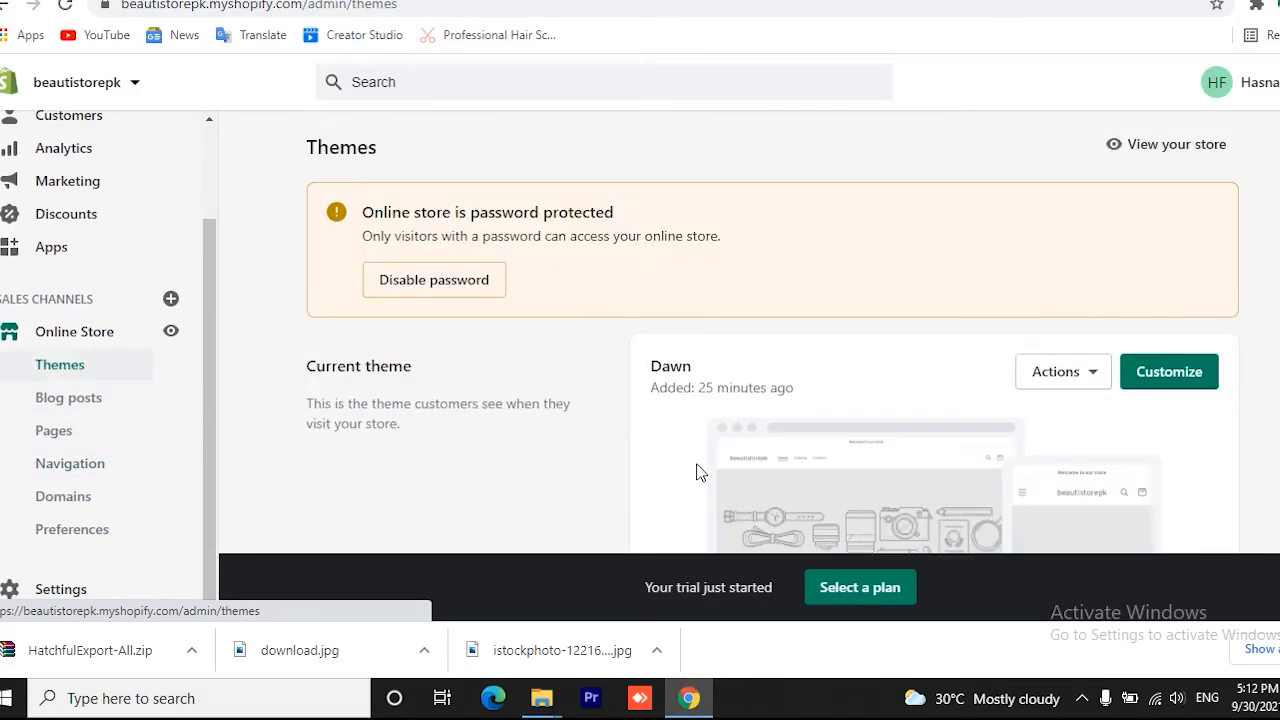
left_click(1168, 372)
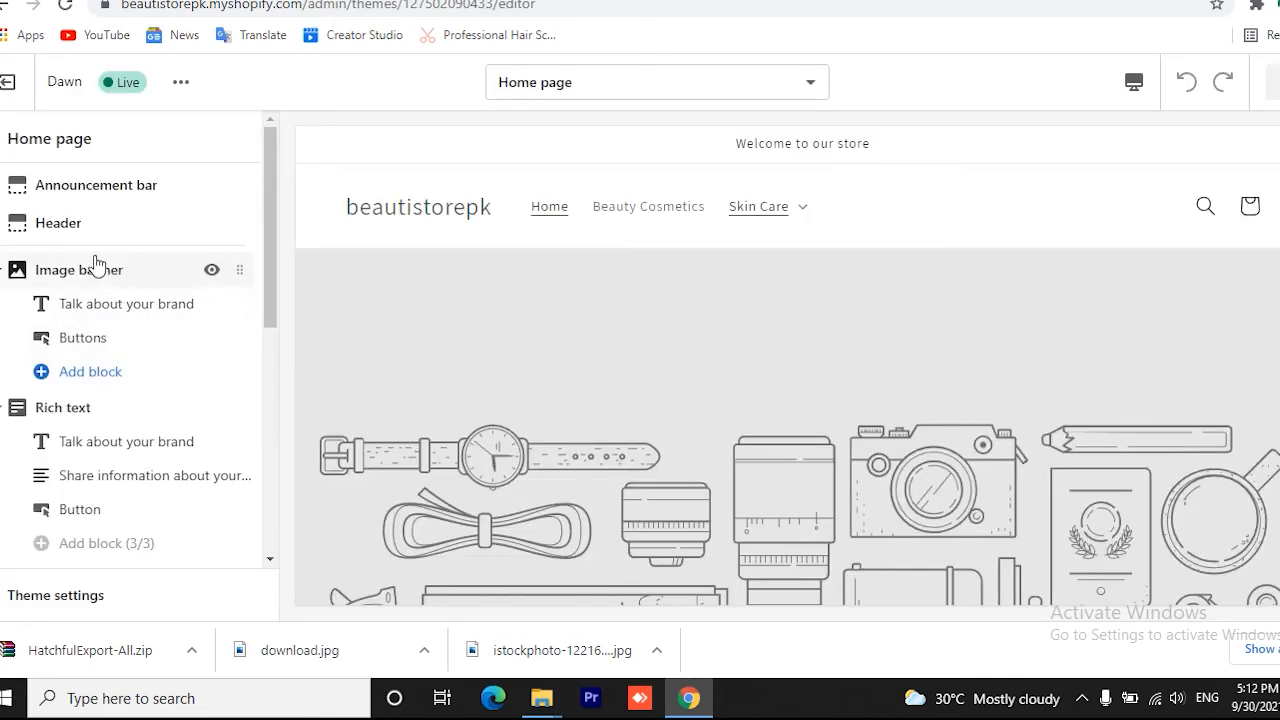
left_click(50, 225)
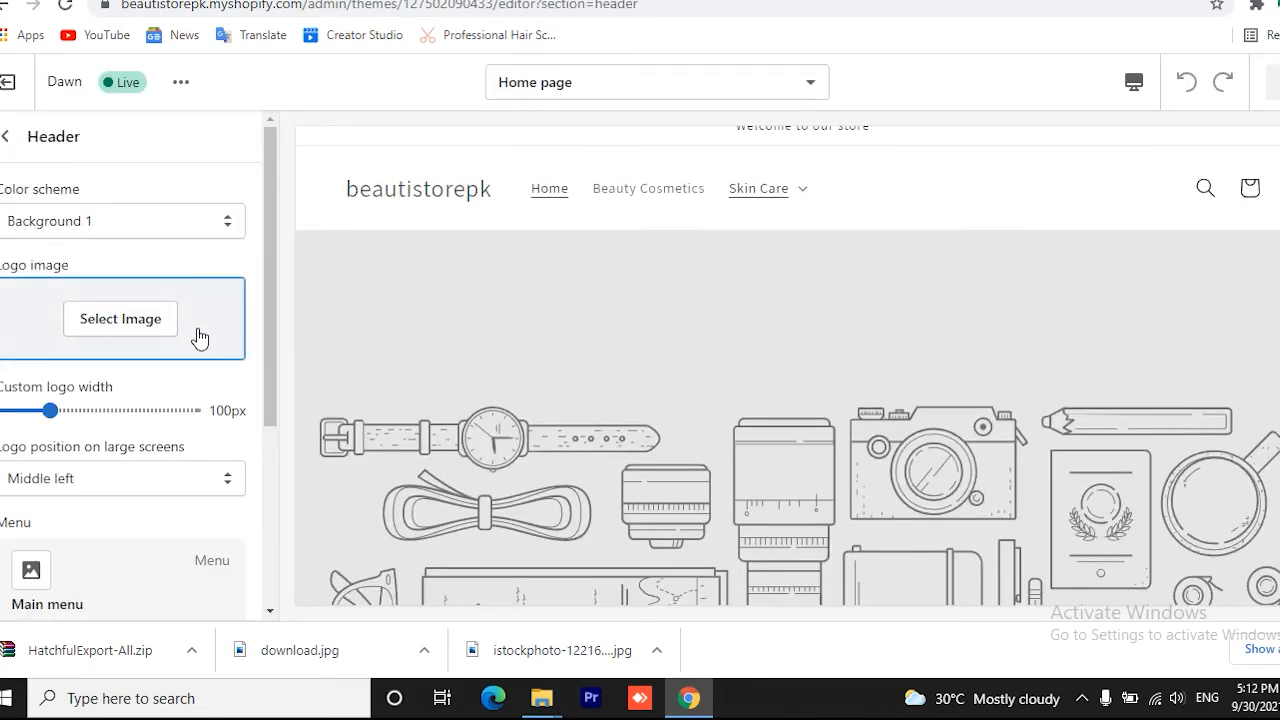
Upload logo_transparent from the Pictures folder and set it as the header's logo image
scroll(213, 321, "down", 1)
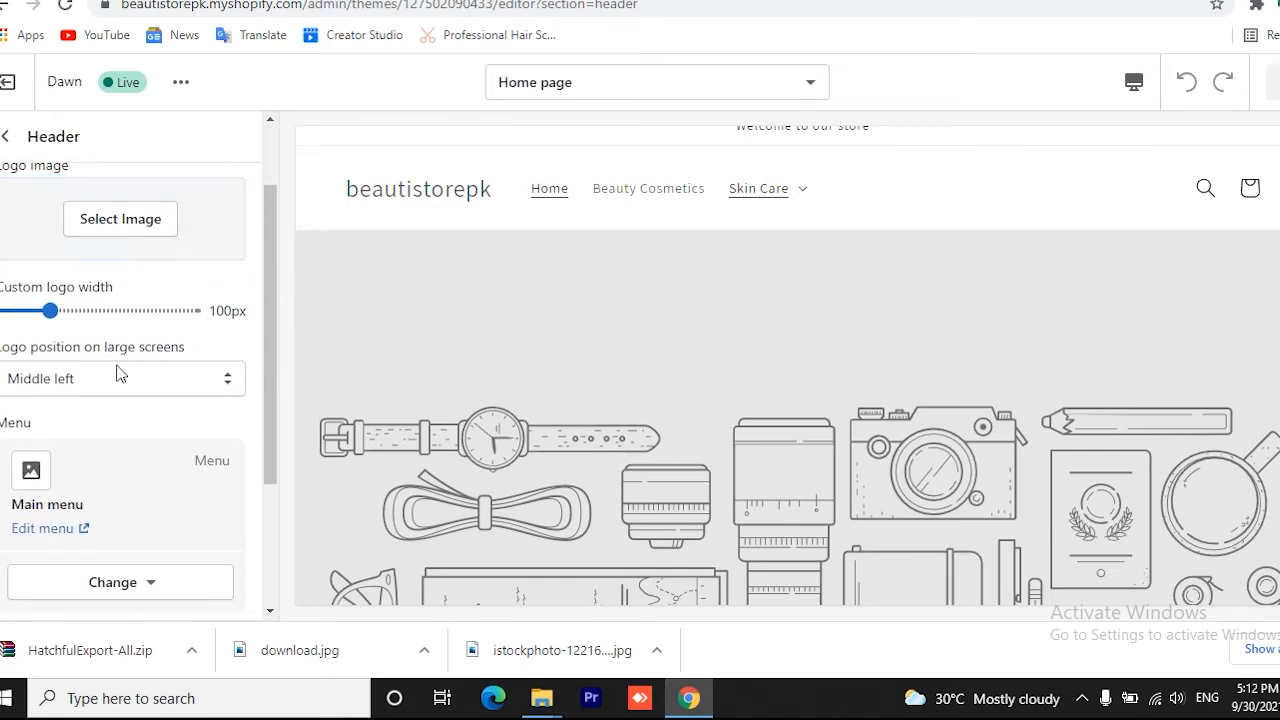
left_click(140, 229)
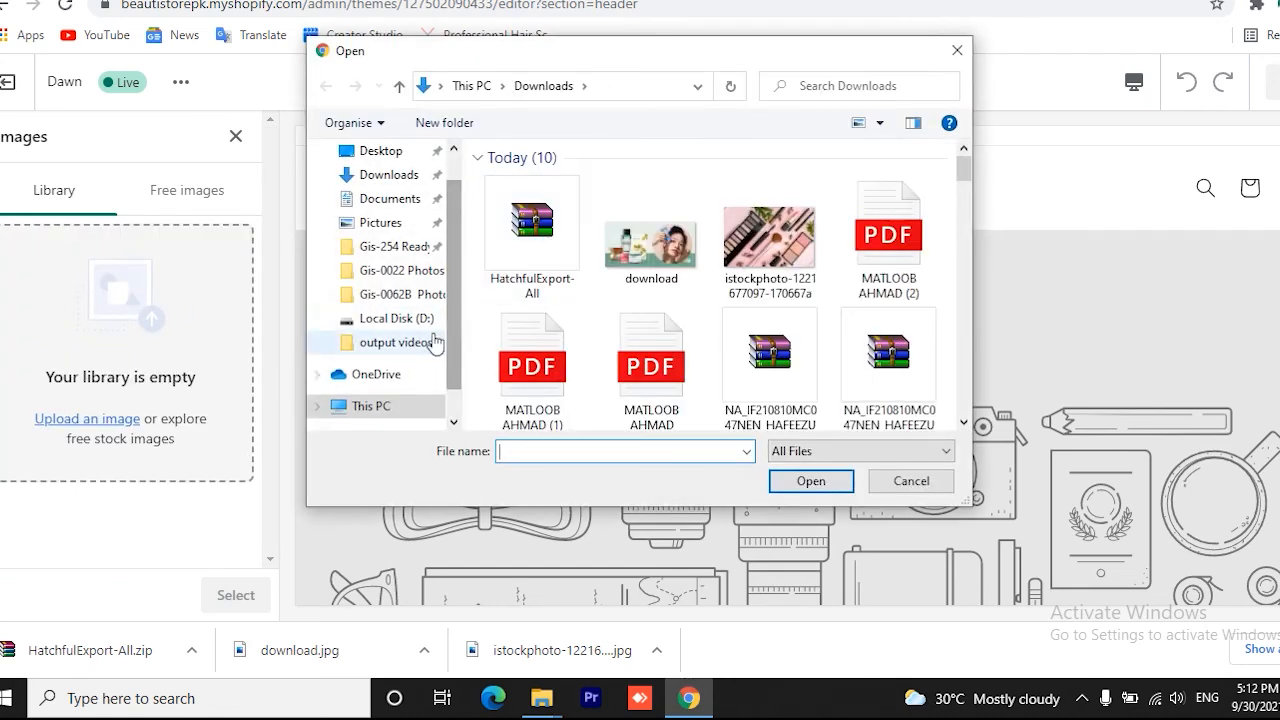
left_click(380, 223)
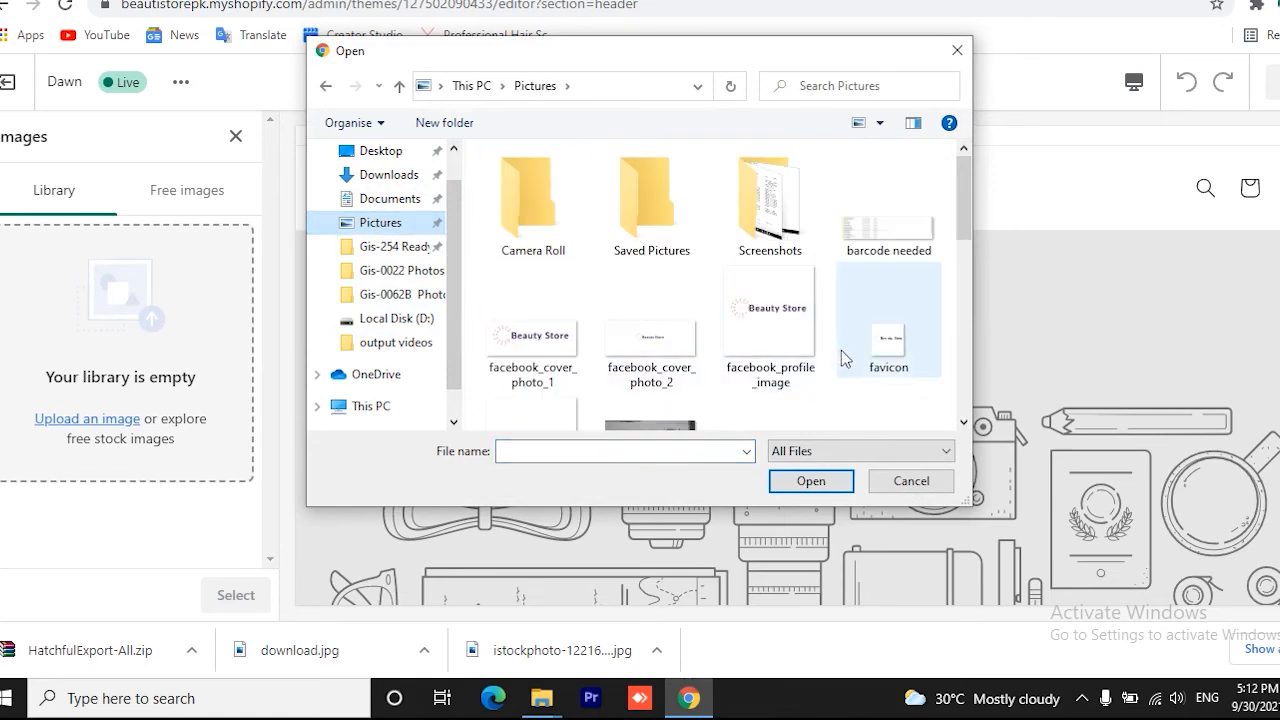
scroll(803, 381, "down", 1)
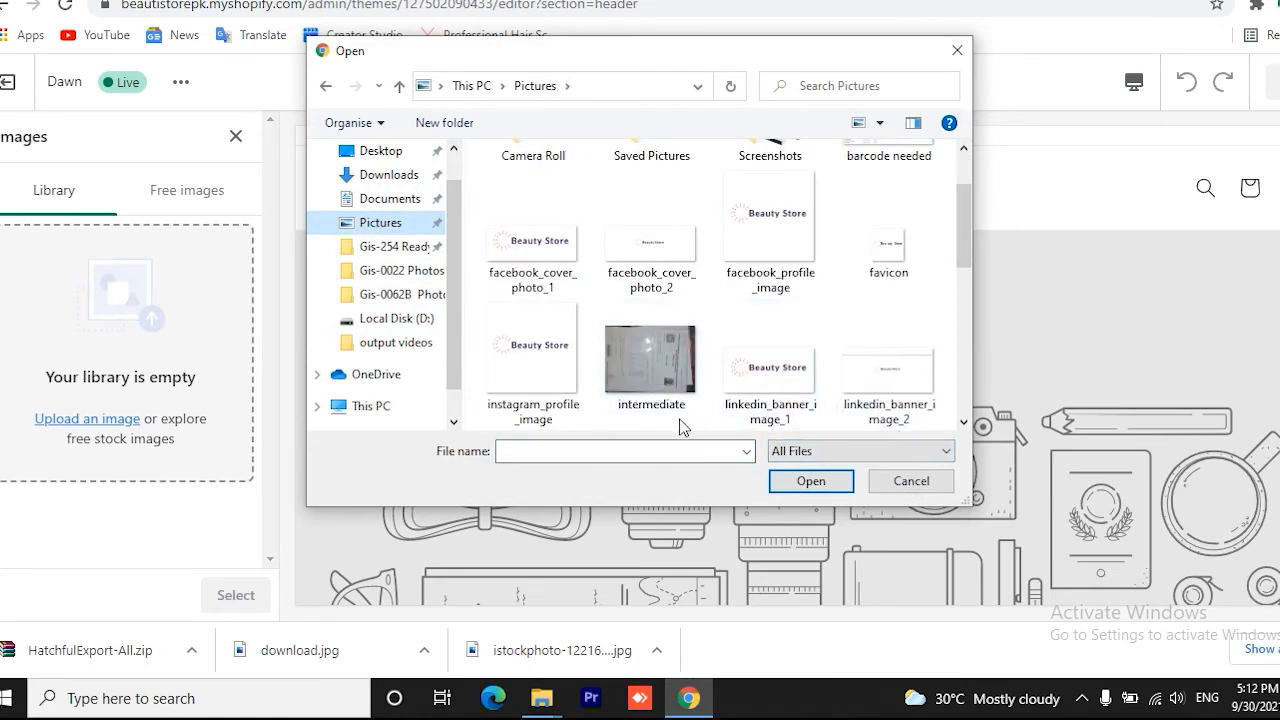
scroll(808, 333, "down", 2)
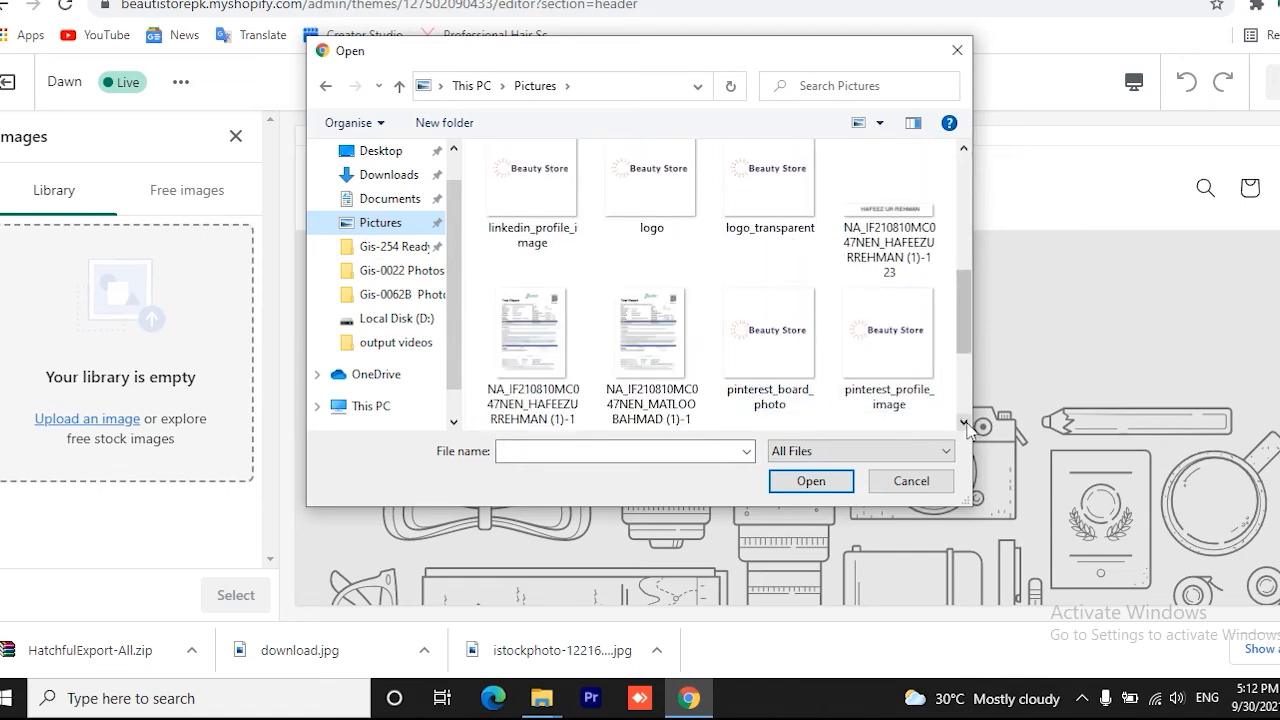
double_click(790, 190)
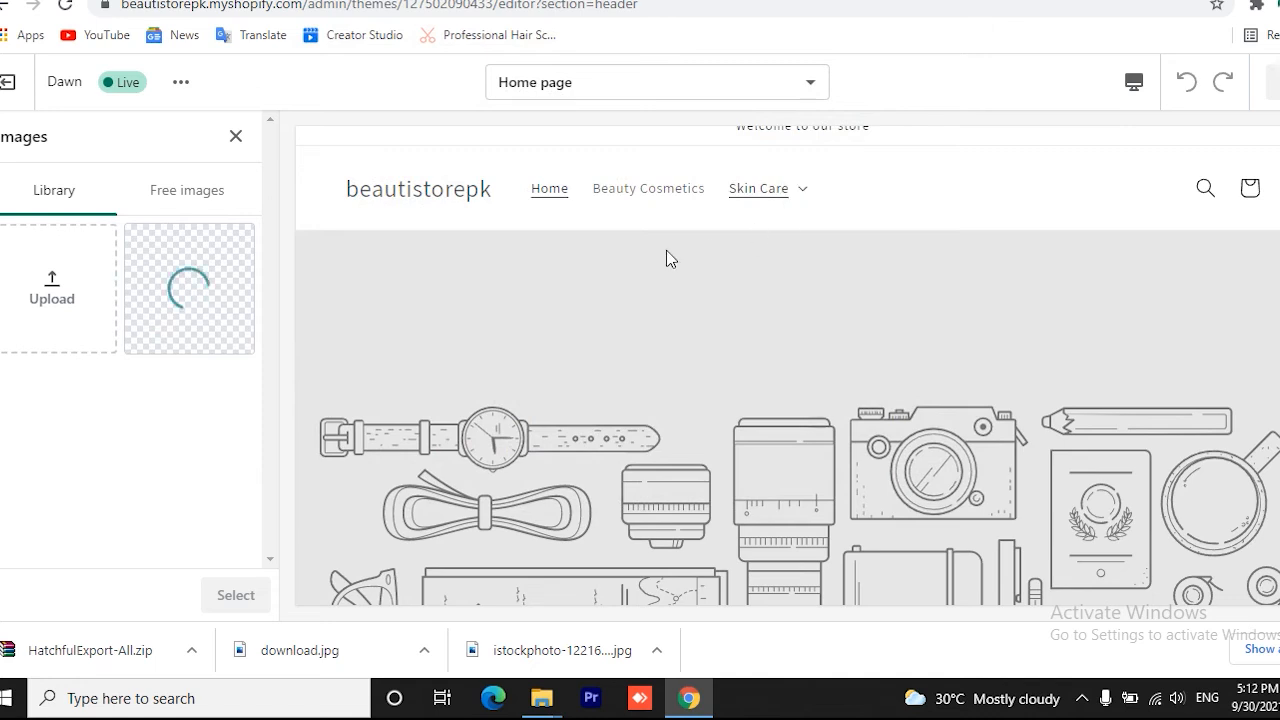
left_click(236, 596)
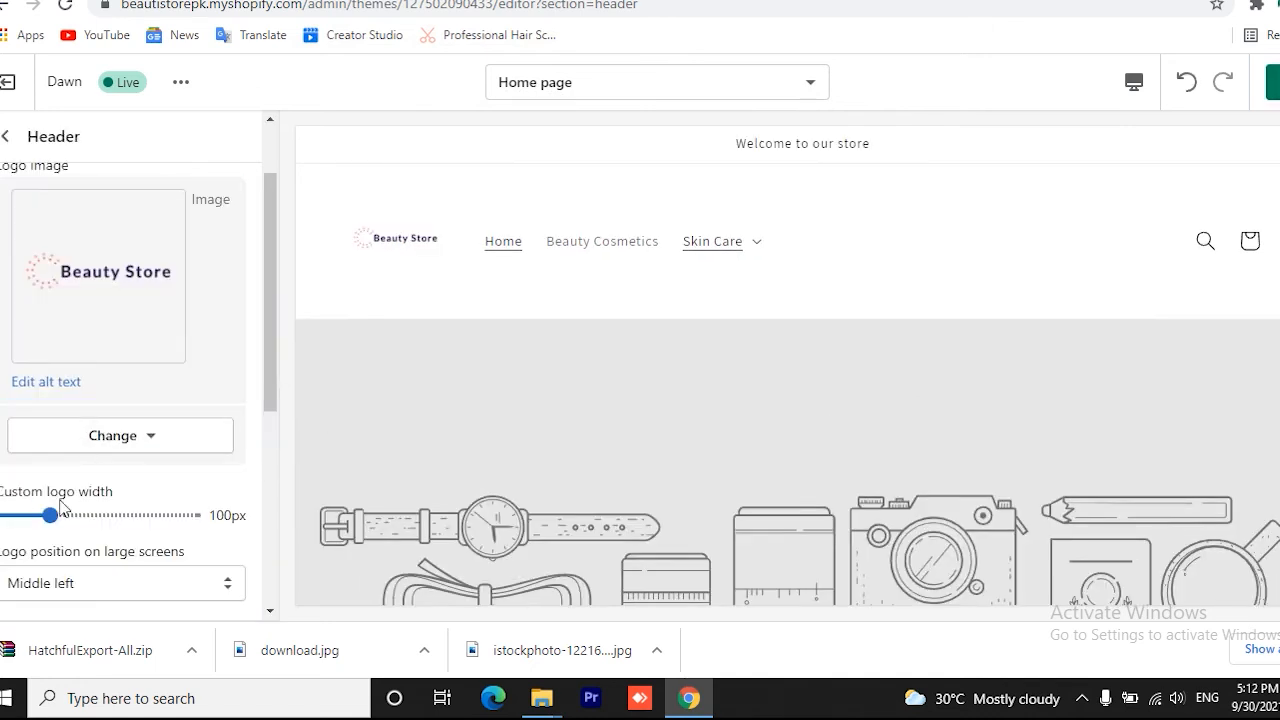
Try custom logo widths of 160px and 200px, settle on 130px, and save the theme changes
left_click_drag(52, 512, 107, 515)
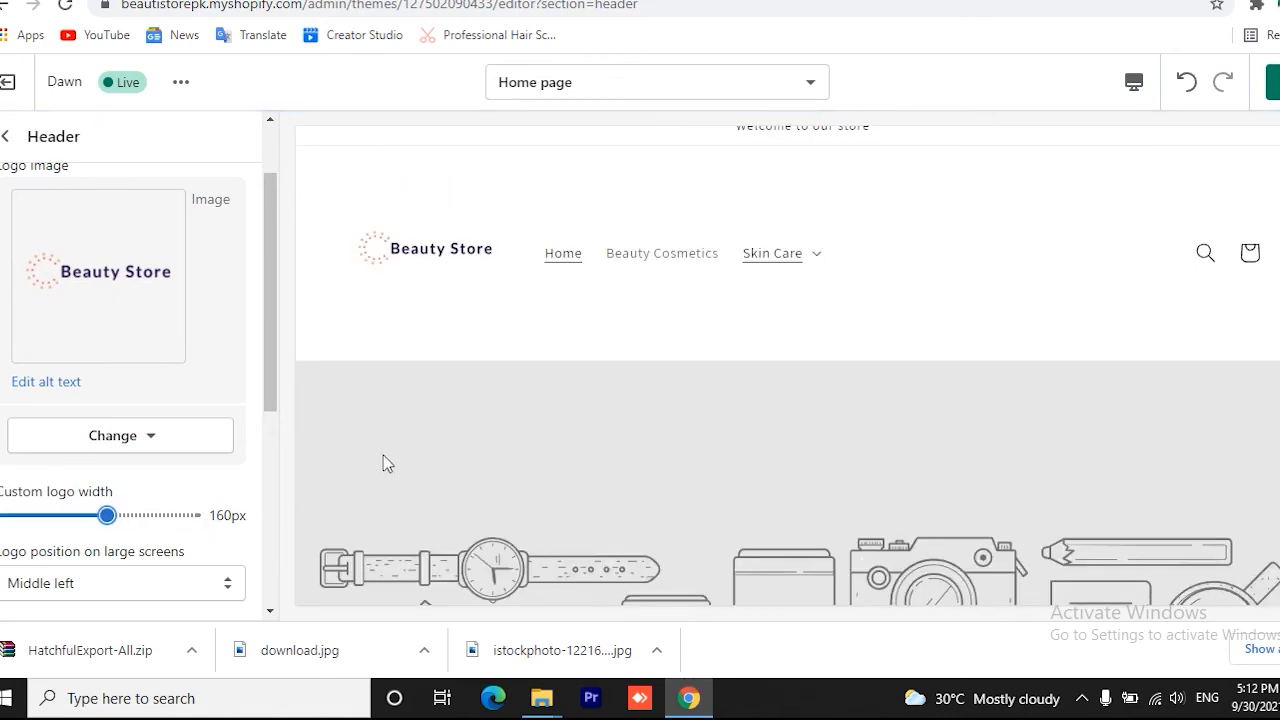
left_click_drag(117, 514, 145, 515)
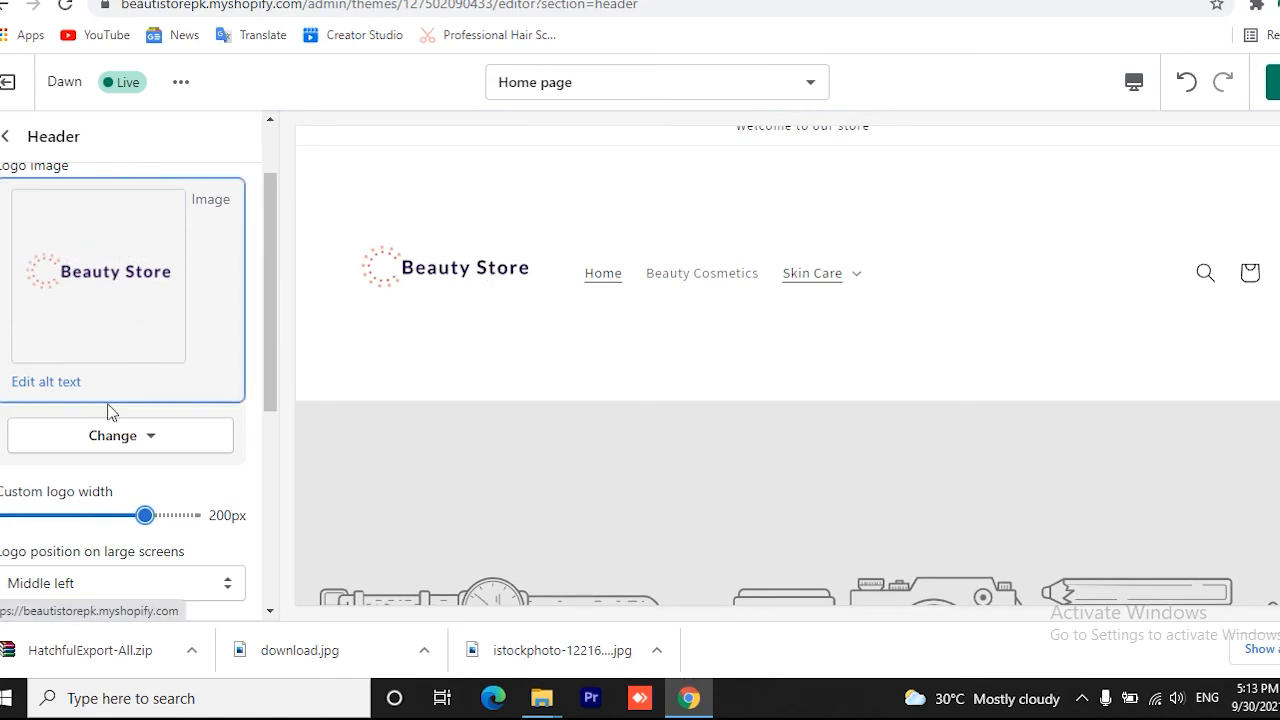
left_click_drag(146, 514, 79, 515)
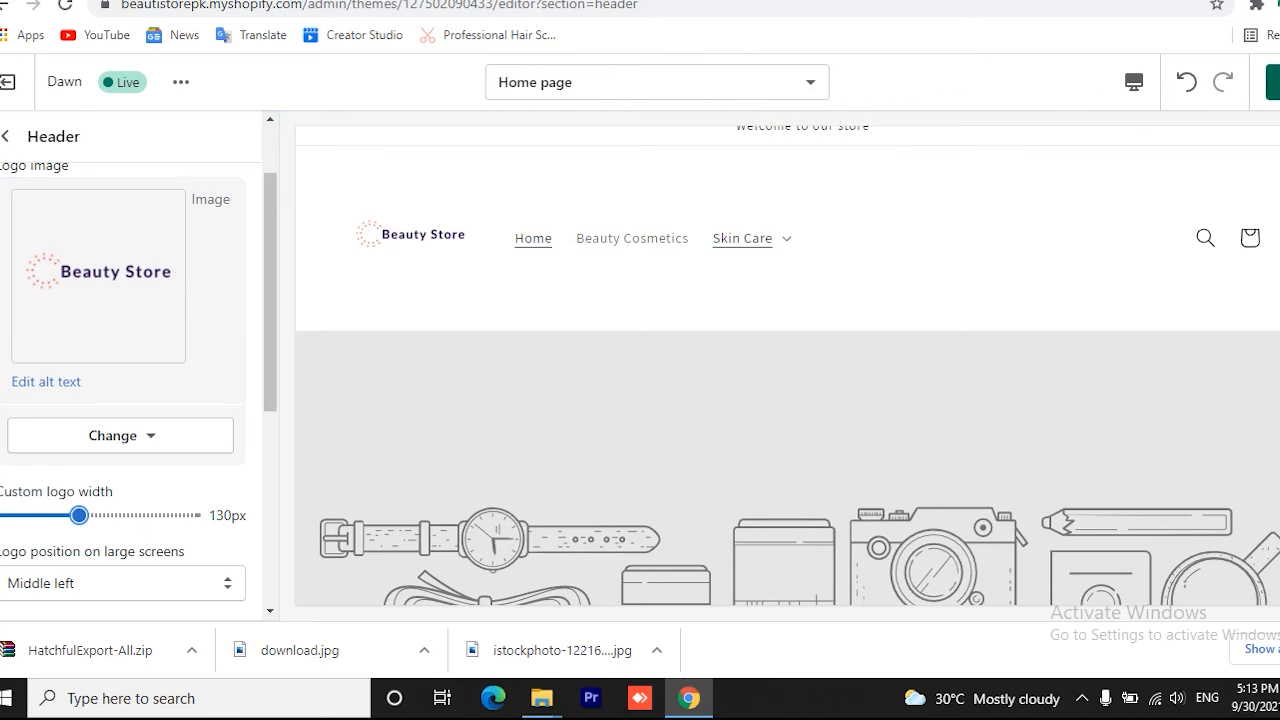
left_click(1268, 84)
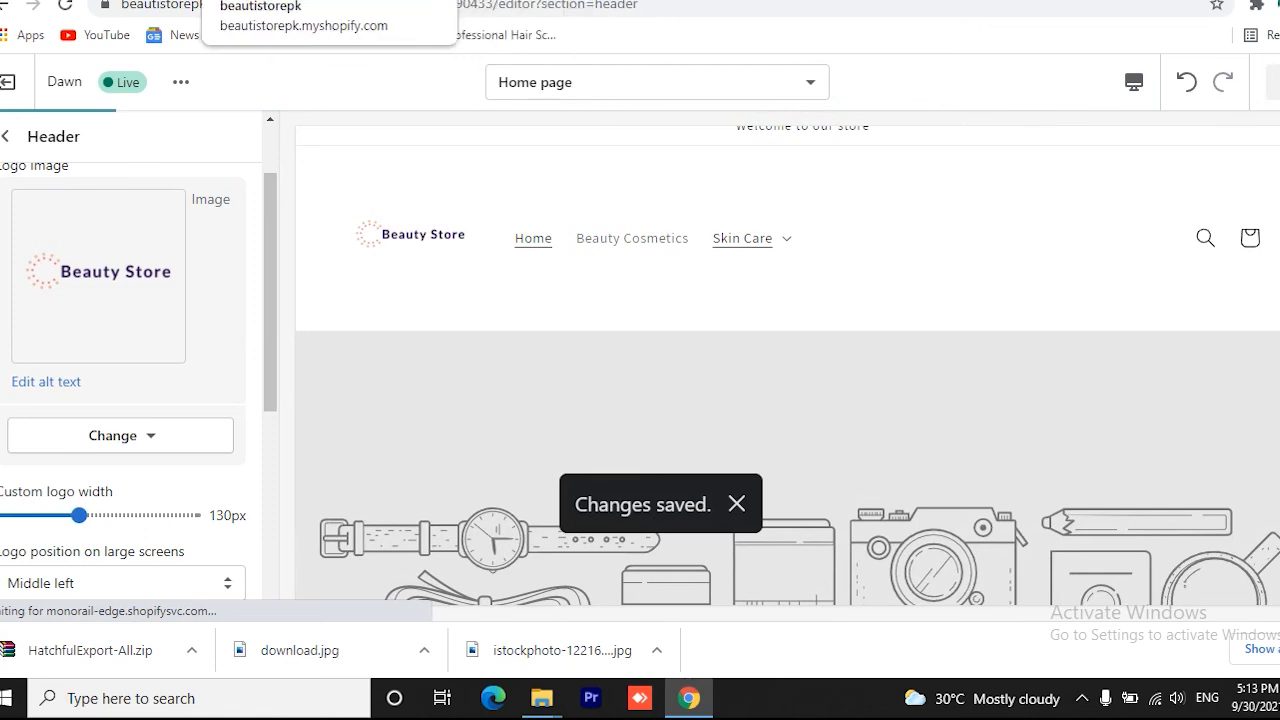
Switch to the beautistorepk storefront and reload its home page to check the header logo
left_click(262, 1)
left_click(84, 146)
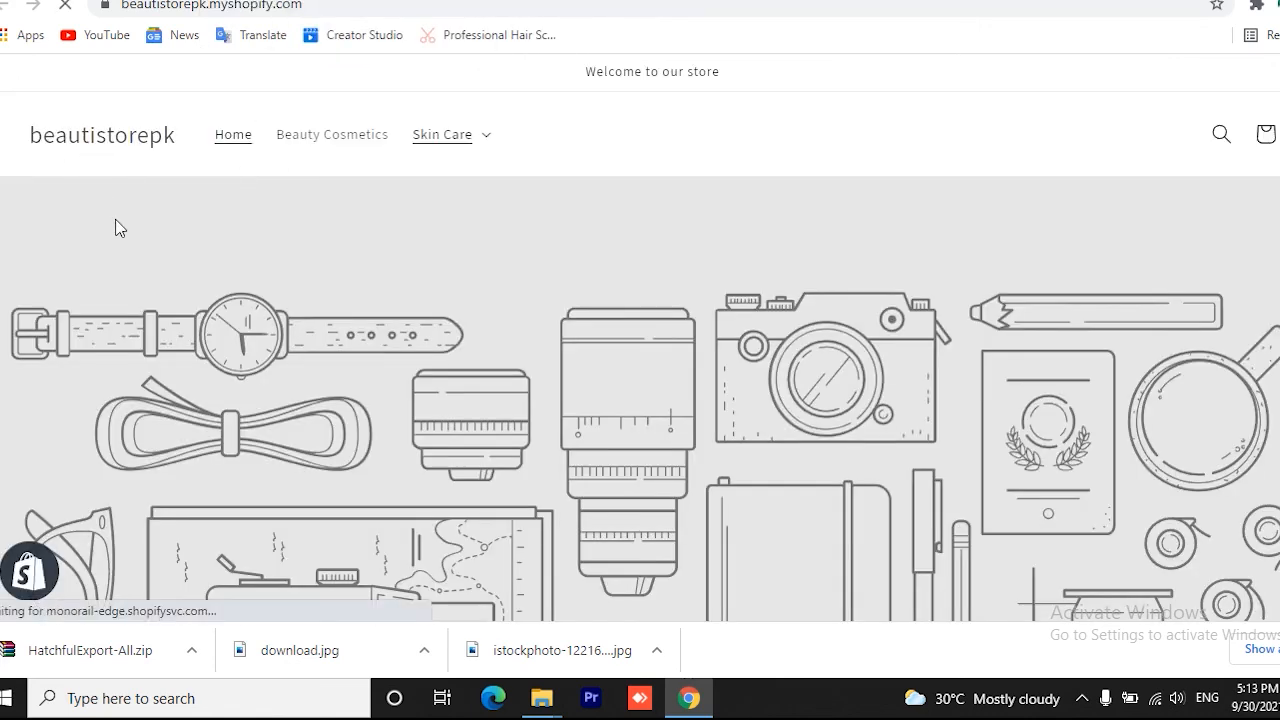